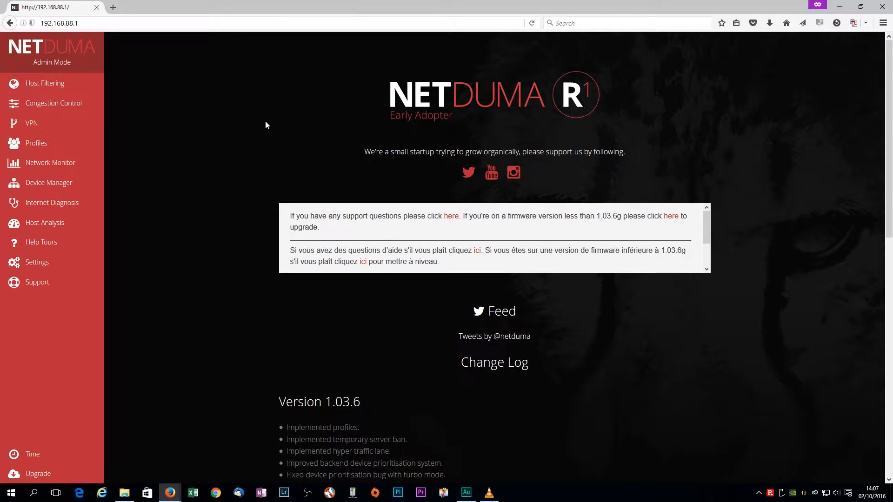
{"action": "scroll", "coordinate": [265, 122], "scroll_direction": "down", "scroll_amount": 3}
{"action": "scroll", "coordinate": [265, 123], "scroll_direction": "down", "scroll_amount": 2}
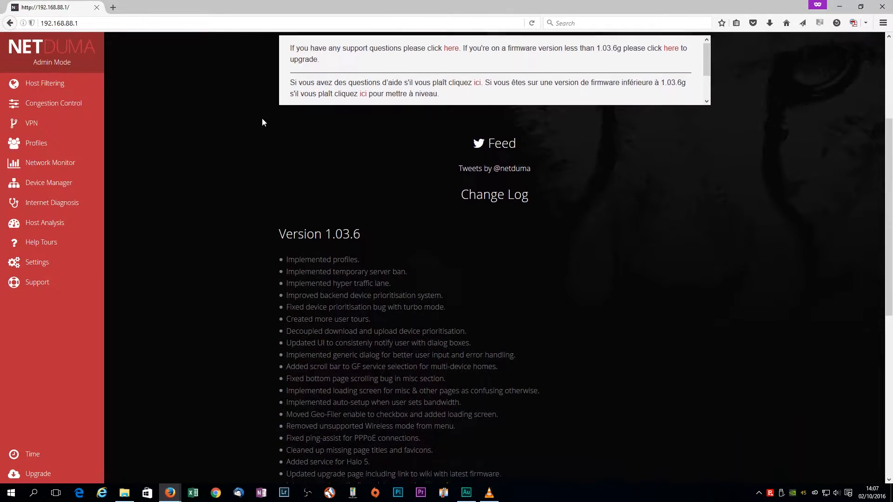
{"action": "scroll", "coordinate": [263, 123], "scroll_direction": "down", "scroll_amount": 1}
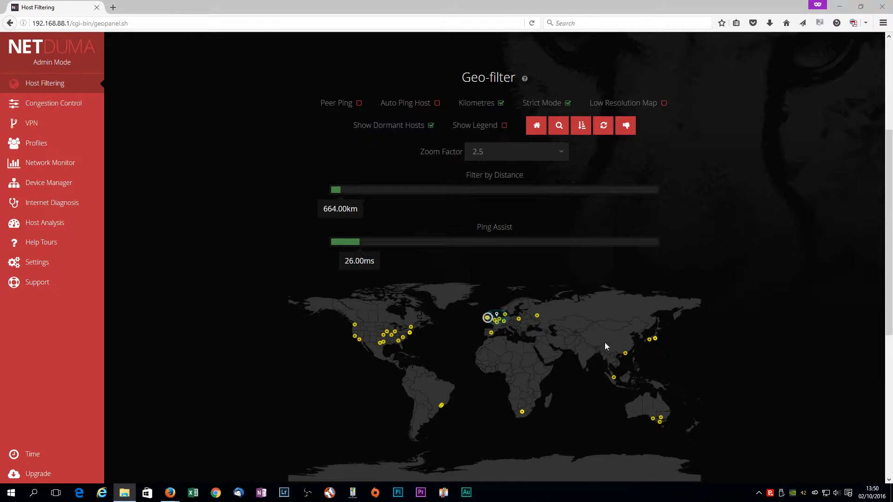
Step: Zoom the Geo-filter map in on Europe at a zoom factor of 2.5
{"action": "left_click", "coordinate": [559, 126]}
{"action": "left_click", "coordinate": [506, 327]}
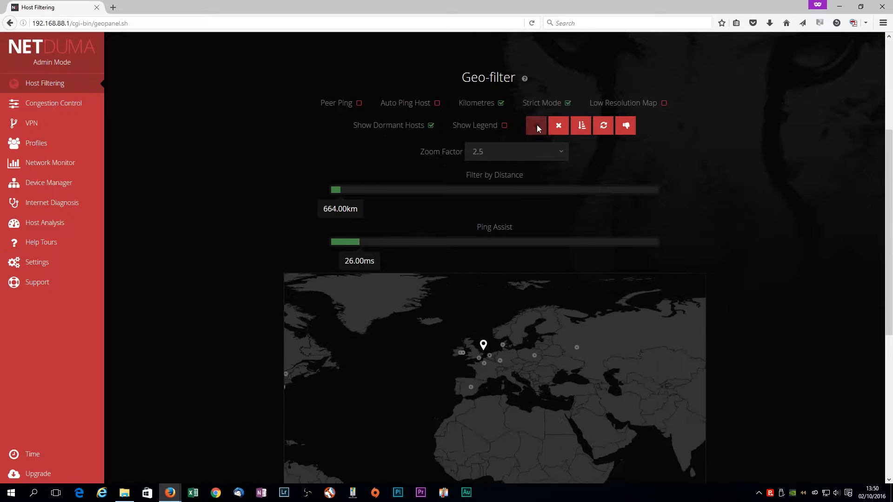
{"action": "left_click", "coordinate": [559, 126]}
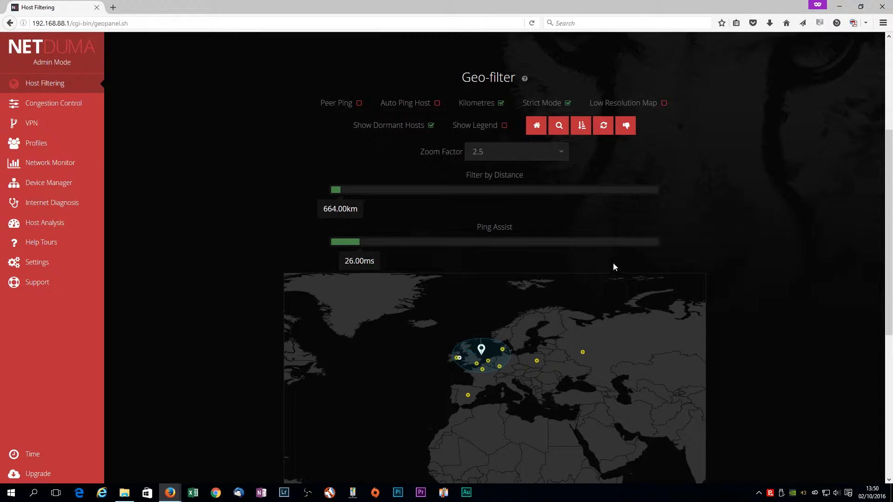
Step: Select the dedicated server in Ireland on the Geo-filter map and temporarily ban it
{"action": "left_click", "coordinate": [456, 357]}
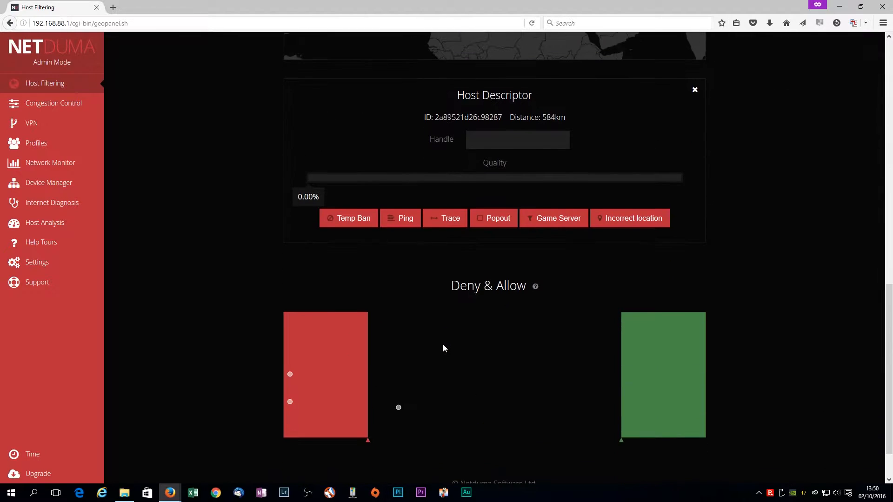
{"action": "scroll", "coordinate": [444, 338], "scroll_direction": "up", "scroll_amount": 1}
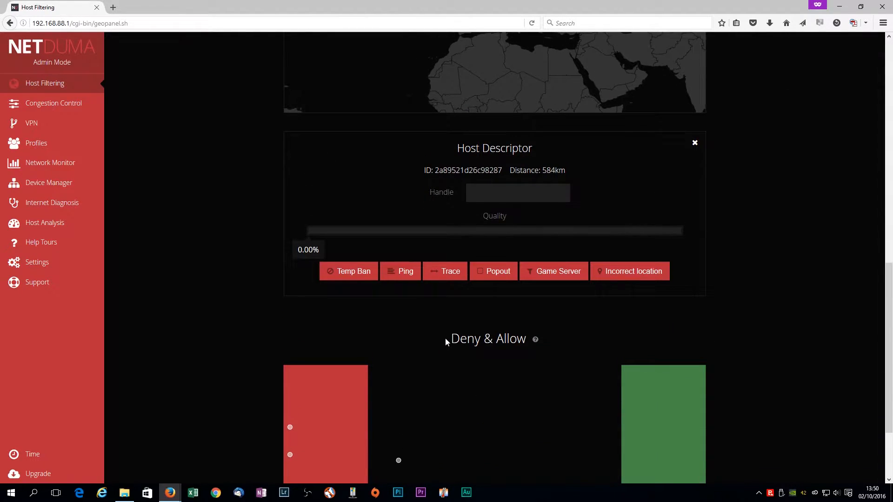
{"action": "left_click", "coordinate": [352, 278]}
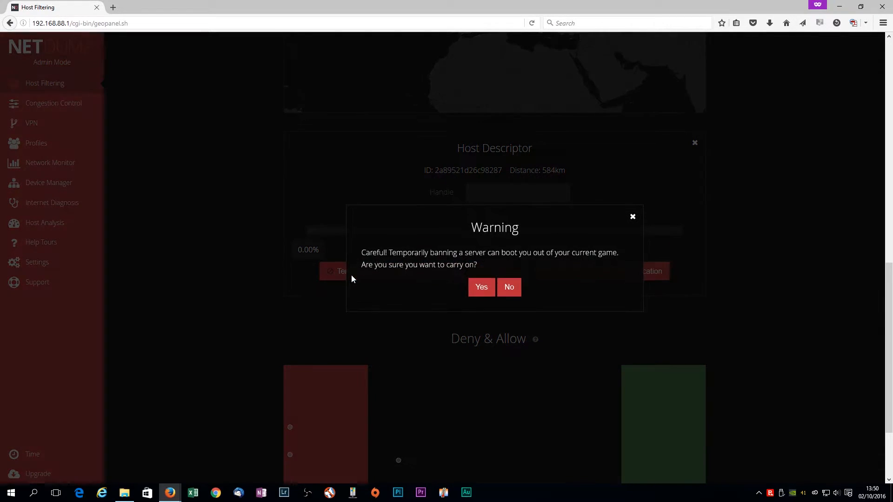
{"action": "left_click", "coordinate": [483, 288]}
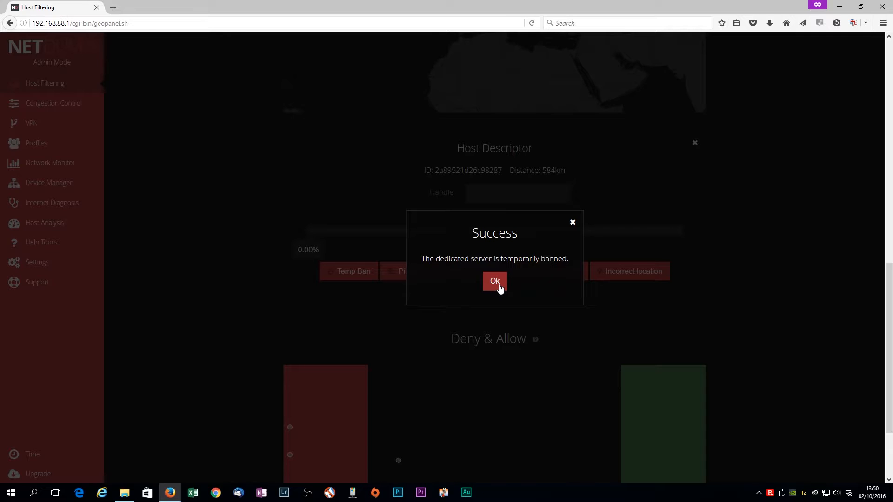
{"action": "left_click", "coordinate": [495, 282]}
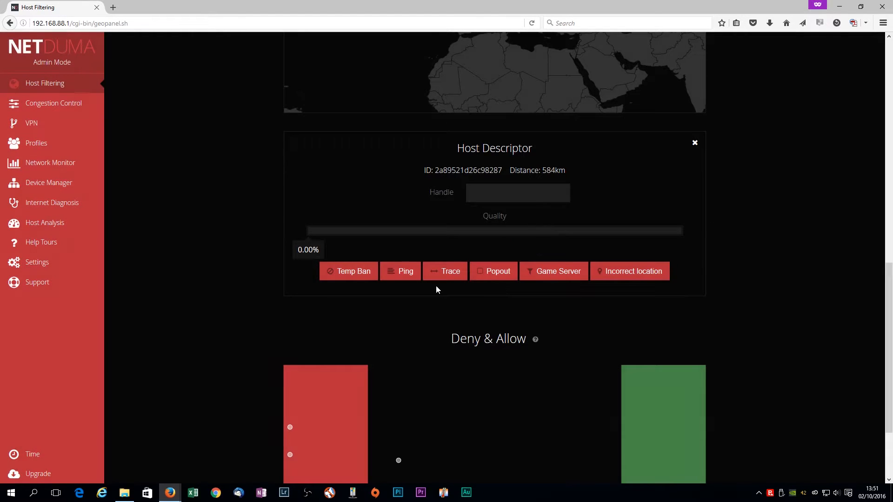
{"action": "scroll", "coordinate": [436, 289], "scroll_direction": "up", "scroll_amount": 5}
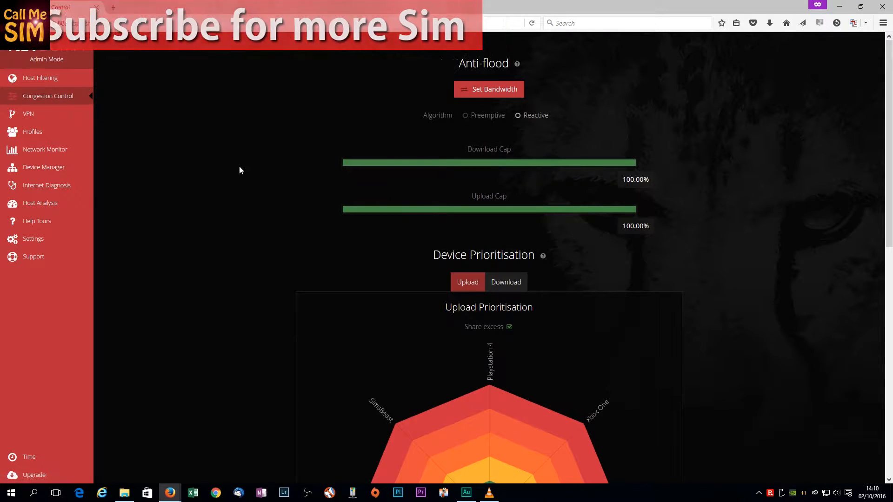
Step: Raise Playstation 4's upload share to 14 and Xbox One's download share to 81 in Device Prioritisation
{"action": "scroll", "coordinate": [237, 171], "scroll_direction": "down", "scroll_amount": 4}
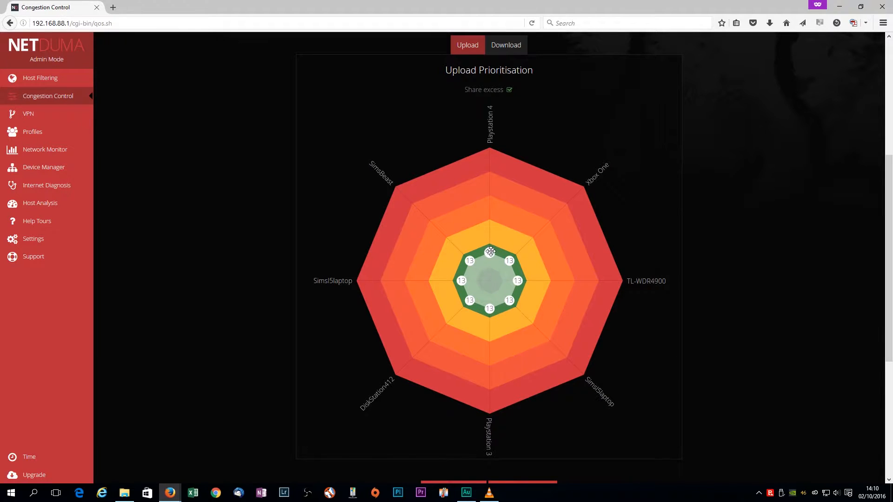
{"action": "mouse_move", "coordinate": [489, 251]}
{"action": "left_mouse_down"}
{"action": "mouse_move", "coordinate": [494, 200]}
{"action": "mouse_move", "coordinate": [496, 253]}
{"action": "left_mouse_up"}
{"action": "left_click", "coordinate": [503, 46]}
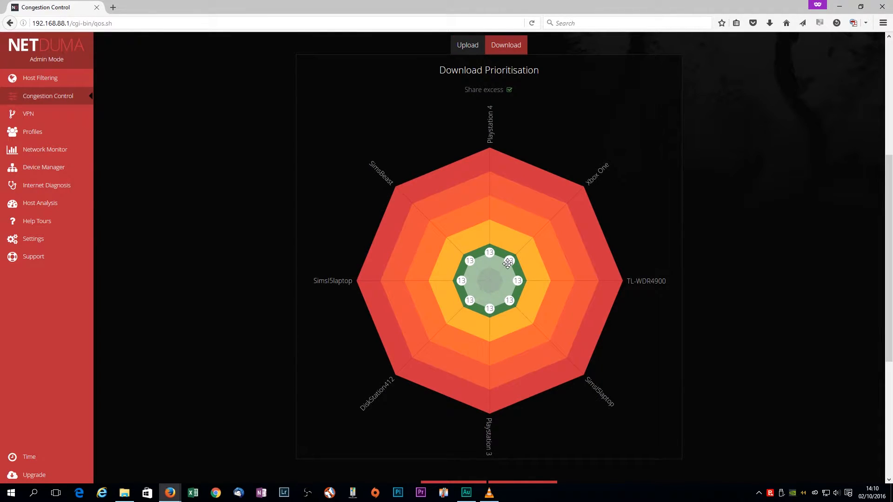
{"action": "left_click_drag", "start_coordinate": [508, 264], "coordinate": [554, 220]}
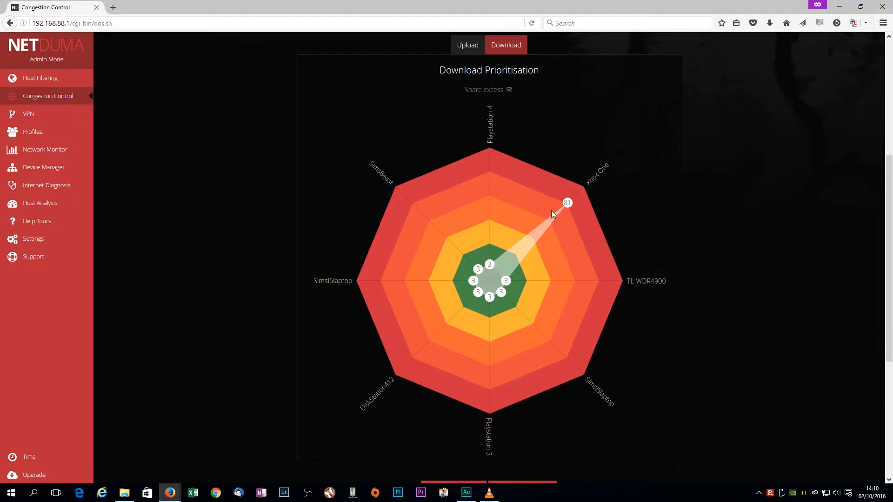
{"action": "left_click", "coordinate": [509, 91]}
Step: Raise Xbox One's upload share to 37 and reset the bandwidth distribution
{"action": "left_click", "coordinate": [465, 44]}
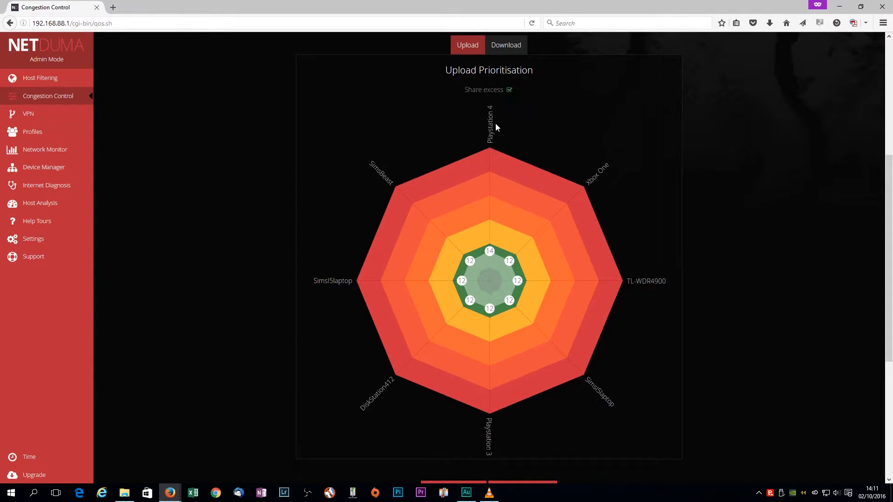
{"action": "left_click_drag", "start_coordinate": [513, 262], "coordinate": [535, 248]}
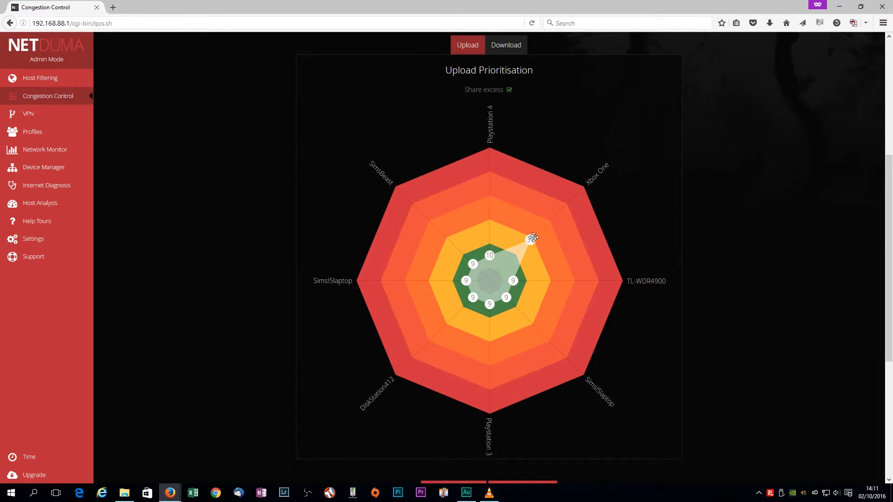
{"action": "scroll", "coordinate": [526, 216], "scroll_direction": "down", "scroll_amount": 1}
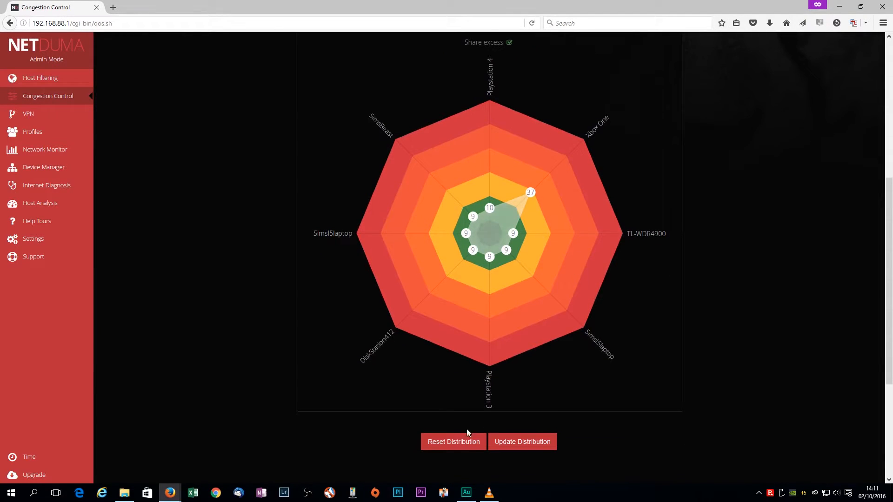
{"action": "left_click", "coordinate": [452, 443]}
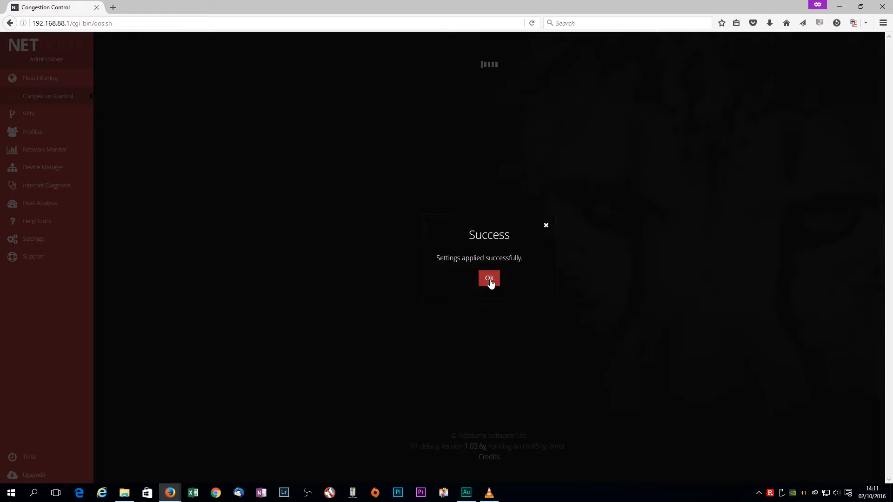
{"action": "left_click", "coordinate": [488, 279]}
Step: Raise Xbox One's upload share into the orange band and reset the distribution again
{"action": "scroll", "coordinate": [418, 354], "scroll_direction": "down", "scroll_amount": 5}
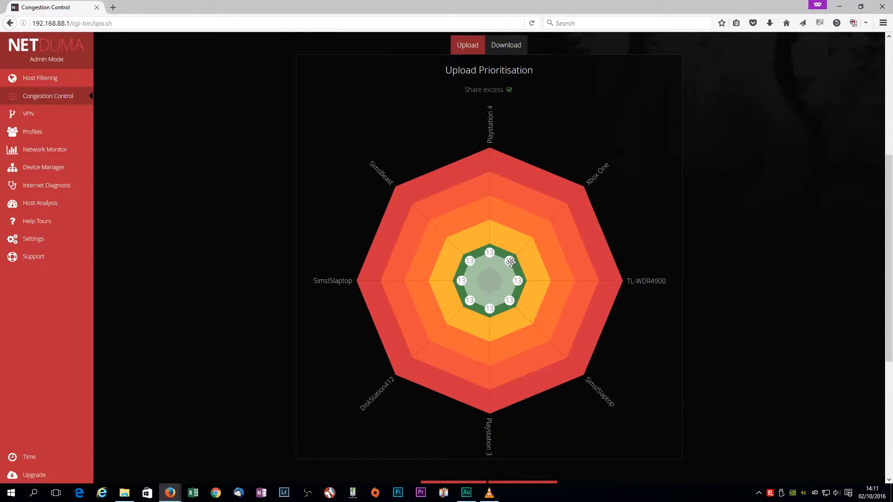
{"action": "left_click_drag", "start_coordinate": [511, 262], "coordinate": [540, 230]}
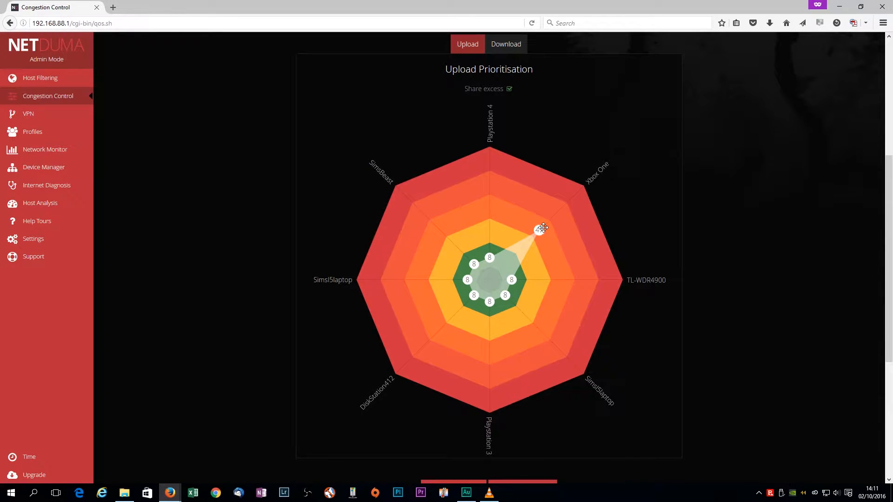
{"action": "scroll", "coordinate": [543, 228], "scroll_direction": "down", "scroll_amount": 5}
{"action": "left_click", "coordinate": [458, 299]}
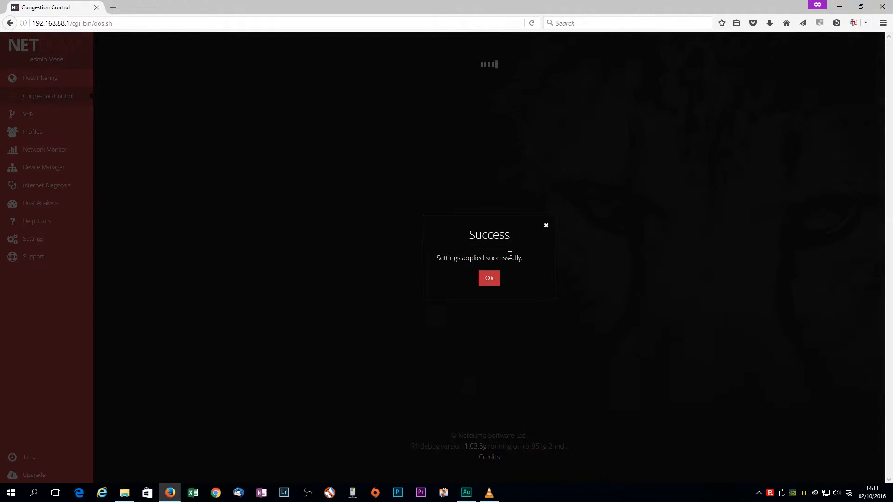
{"action": "left_click", "coordinate": [489, 279]}
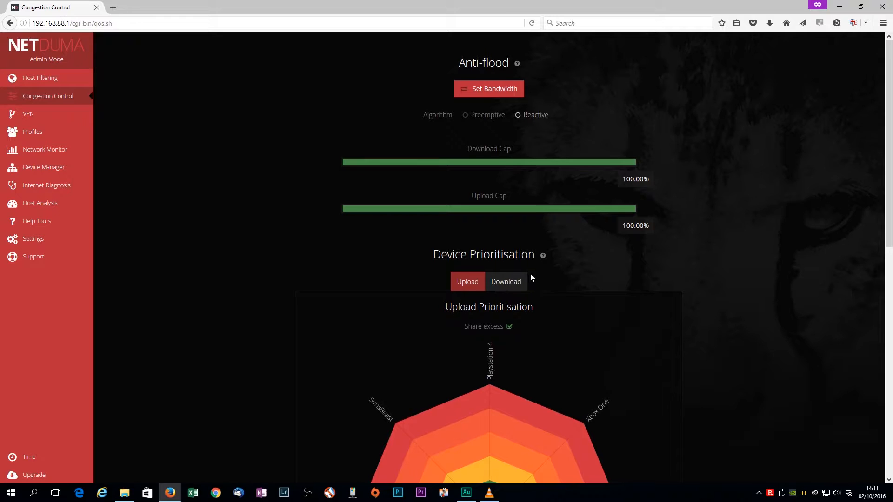
Step: Raise Xbox One's share in Download Prioritisation to 34 and apply the updated distribution
{"action": "scroll", "coordinate": [525, 272], "scroll_direction": "down", "scroll_amount": 6}
{"action": "scroll", "coordinate": [524, 272], "scroll_direction": "up", "scroll_amount": 3}
{"action": "left_click", "coordinate": [502, 138]}
{"action": "scroll", "coordinate": [390, 201], "scroll_direction": "down", "scroll_amount": 3}
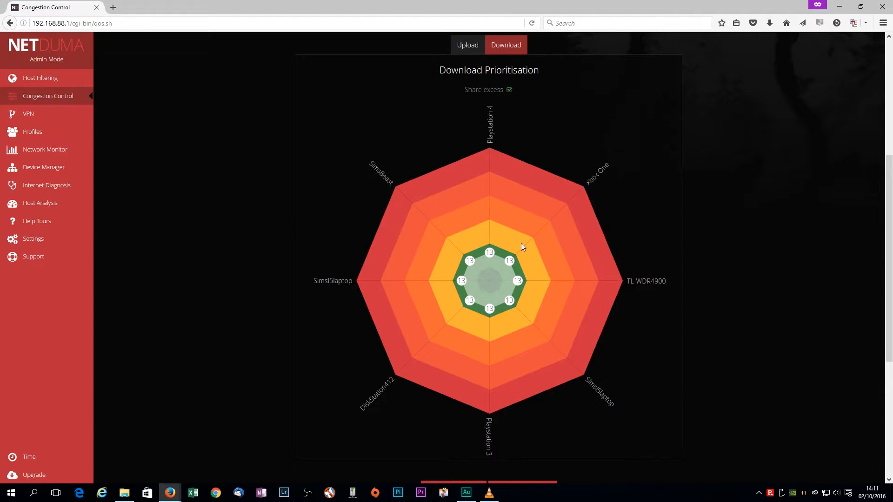
{"action": "scroll", "coordinate": [479, 266], "scroll_direction": "down", "scroll_amount": 3}
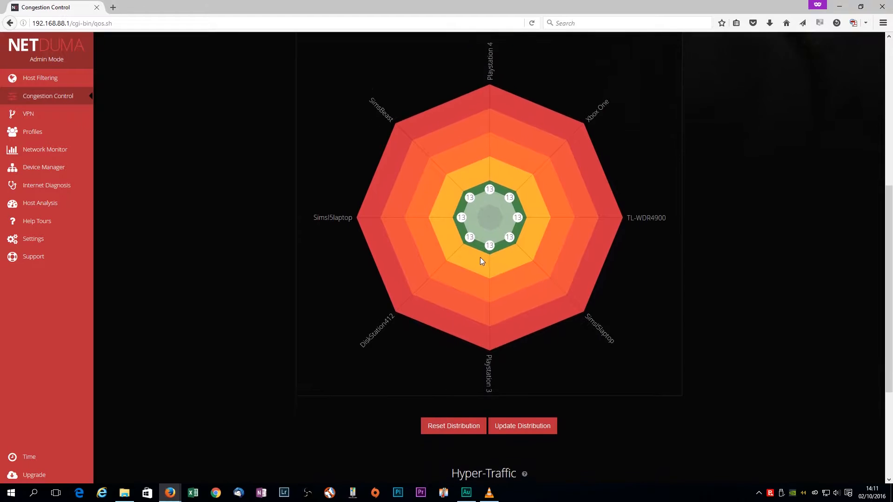
{"action": "scroll", "coordinate": [480, 255], "scroll_direction": "up", "scroll_amount": 1}
{"action": "left_click_drag", "start_coordinate": [510, 219], "coordinate": [538, 205]}
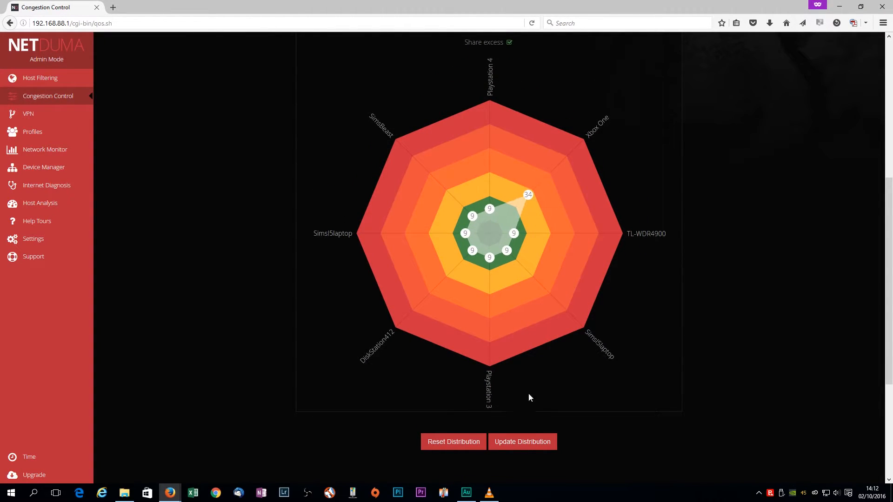
{"action": "left_click", "coordinate": [514, 443]}
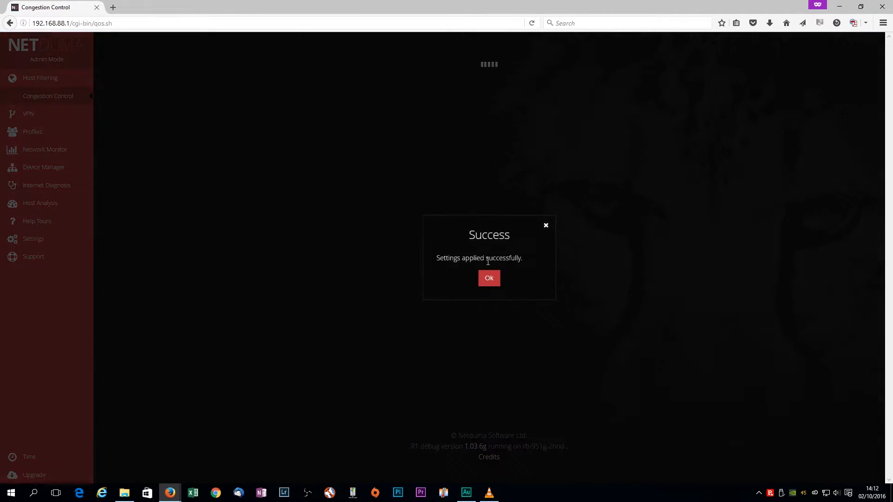
{"action": "left_click", "coordinate": [493, 279]}
Step: Raise the upload share of the SimsI5laptop opposite TL-WDR4900 to 58 and apply the updated distribution
{"action": "scroll", "coordinate": [516, 283], "scroll_direction": "down", "scroll_amount": 3}
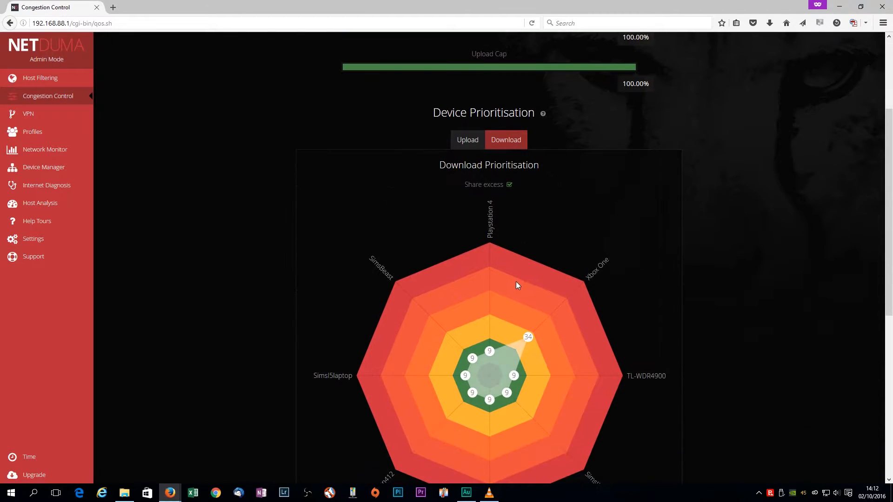
{"action": "left_click", "coordinate": [463, 140]}
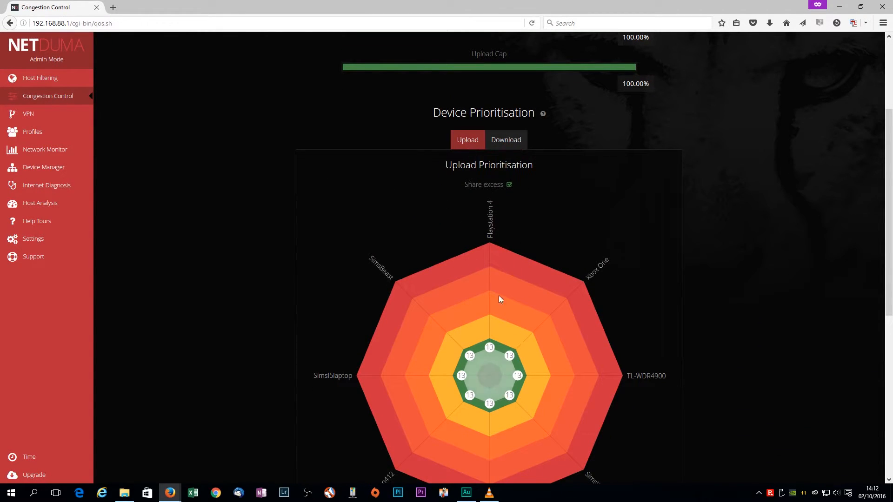
{"action": "left_click_drag", "start_coordinate": [455, 376], "coordinate": [408, 376]}
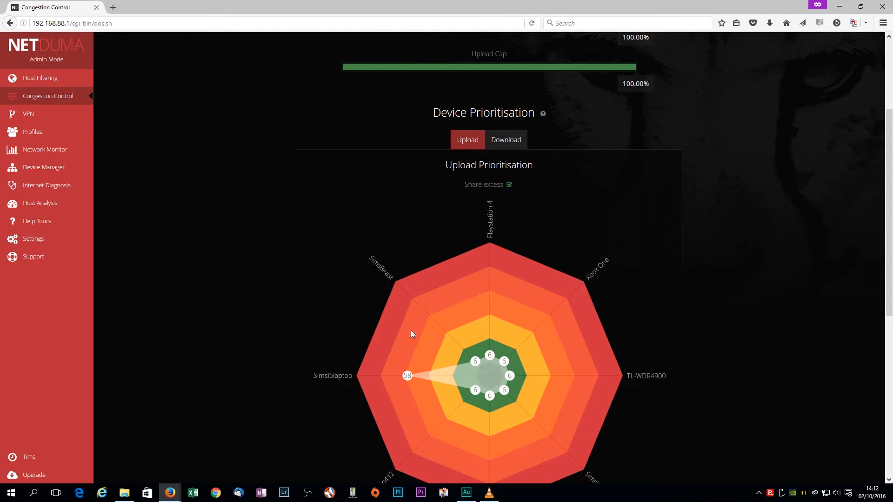
{"action": "scroll", "coordinate": [486, 361], "scroll_direction": "down", "scroll_amount": 5}
{"action": "left_click", "coordinate": [523, 345]}
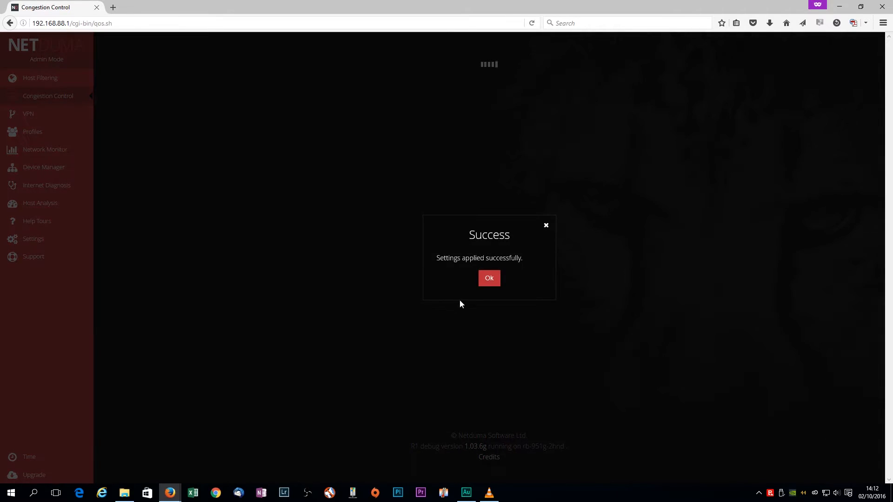
{"action": "left_click", "coordinate": [489, 278]}
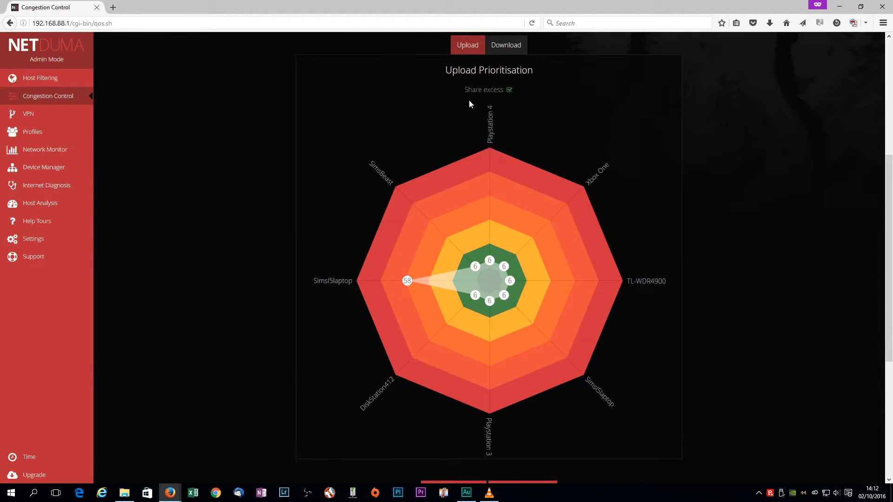
Step: Reset the device distribution and compare the upload and download prioritisation charts
{"action": "left_click", "coordinate": [500, 45]}
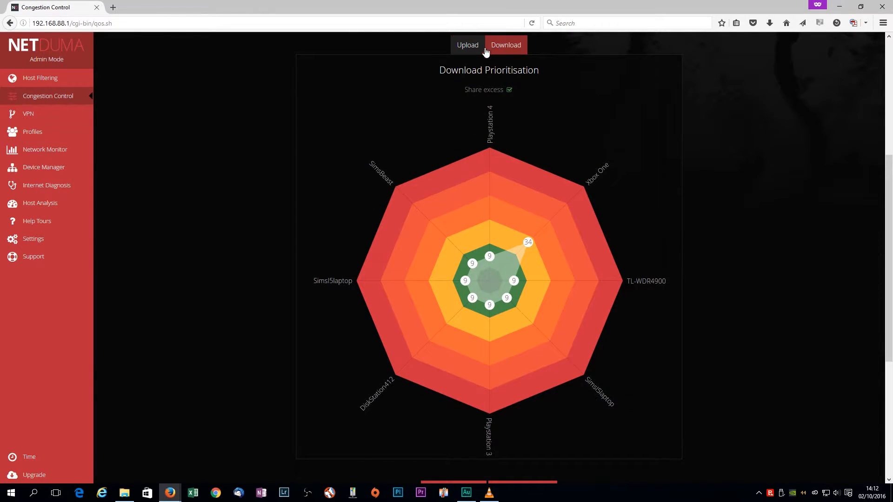
{"action": "left_click", "coordinate": [467, 47]}
{"action": "scroll", "coordinate": [383, 268], "scroll_direction": "down", "scroll_amount": 5}
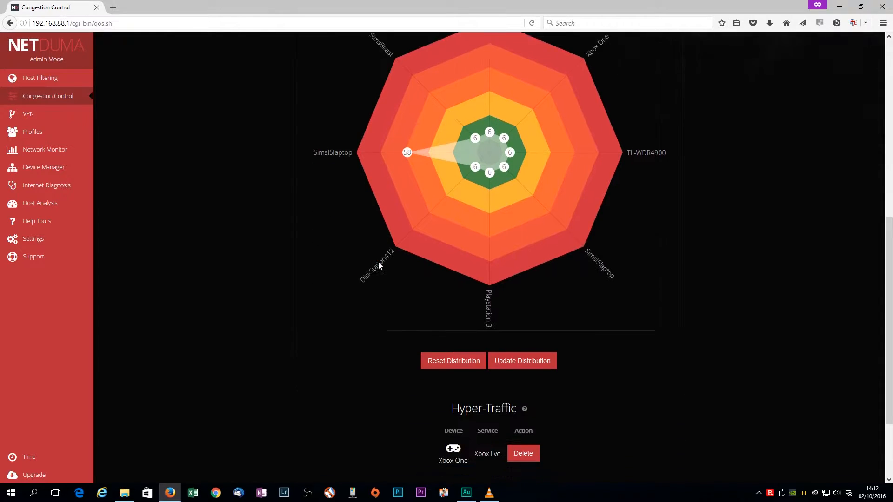
{"action": "left_click", "coordinate": [459, 349]}
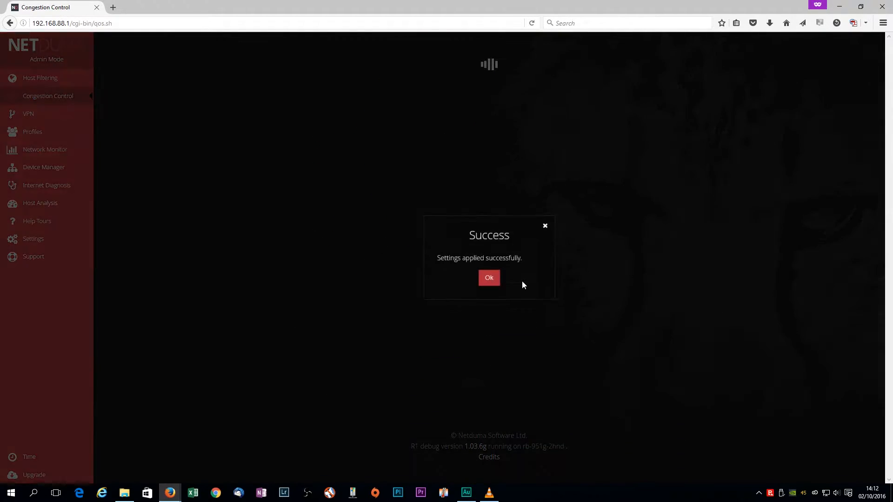
{"action": "left_click", "coordinate": [496, 283]}
{"action": "scroll", "coordinate": [442, 289], "scroll_direction": "down", "scroll_amount": 5}
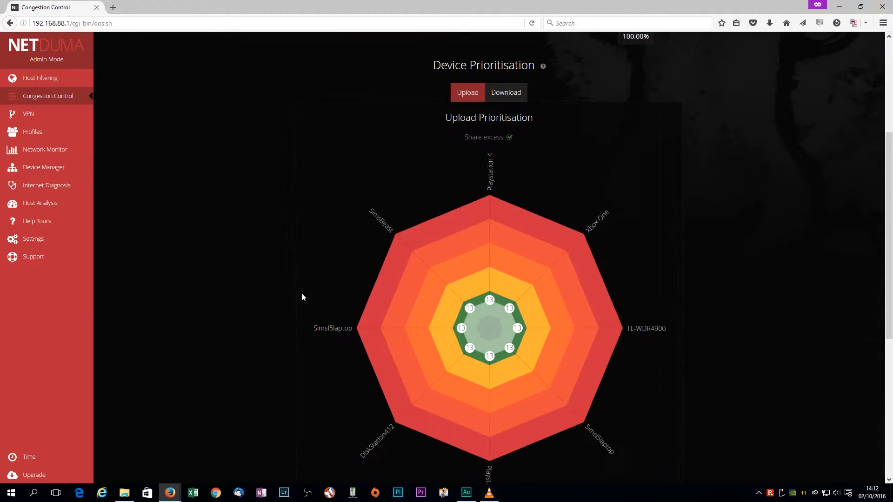
{"action": "left_click", "coordinate": [497, 94]}
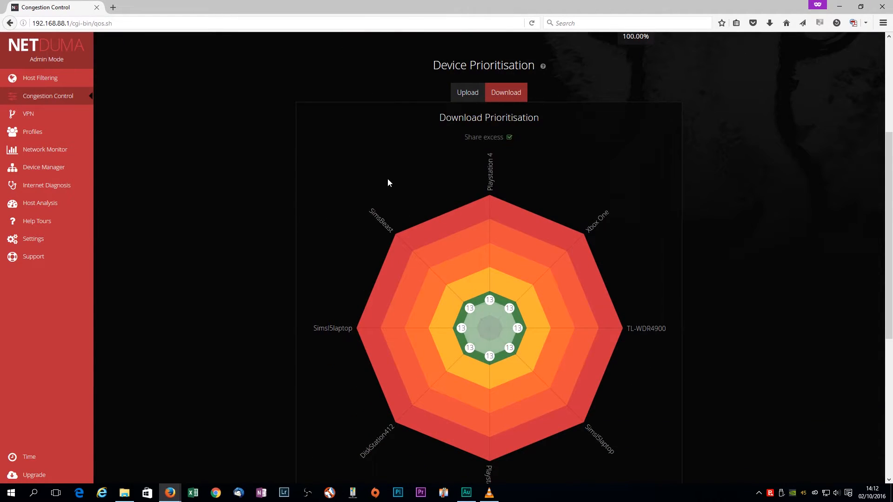
Step: Add a Hyper-Traffic service for Playstation 4 using the Play station network service
{"action": "scroll", "coordinate": [362, 275], "scroll_direction": "down", "scroll_amount": 3}
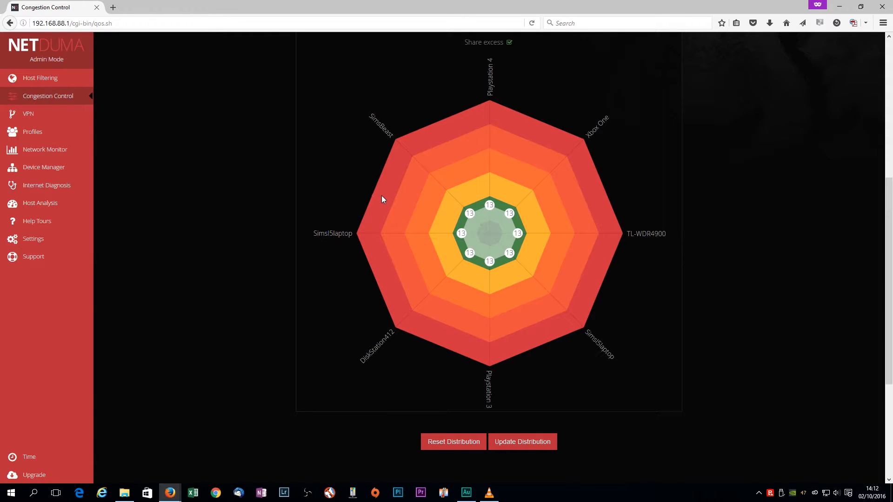
{"action": "scroll", "coordinate": [381, 197], "scroll_direction": "up", "scroll_amount": 1}
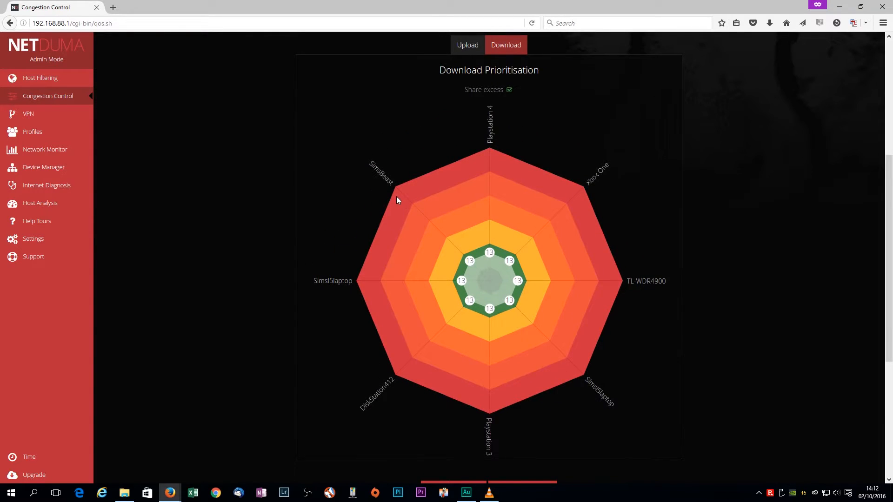
{"action": "scroll", "coordinate": [397, 198], "scroll_direction": "down", "scroll_amount": 7}
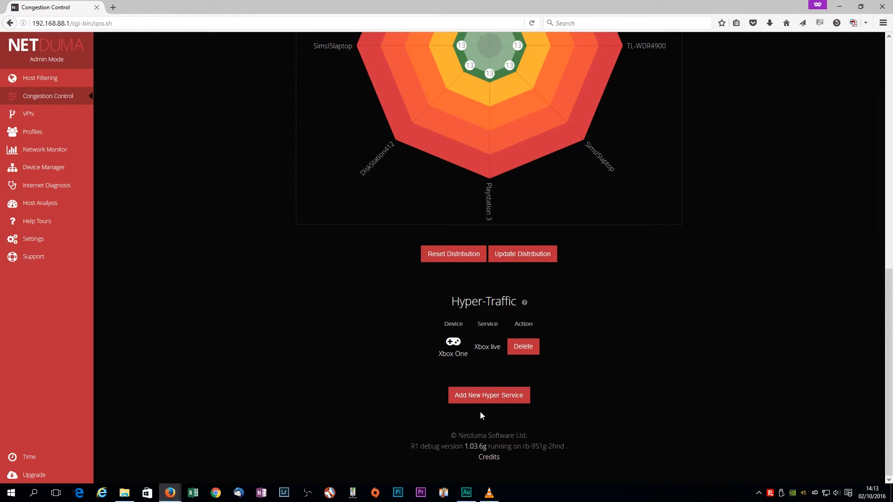
{"action": "left_click", "coordinate": [477, 396]}
{"action": "left_click", "coordinate": [468, 247]}
{"action": "left_click", "coordinate": [489, 311]}
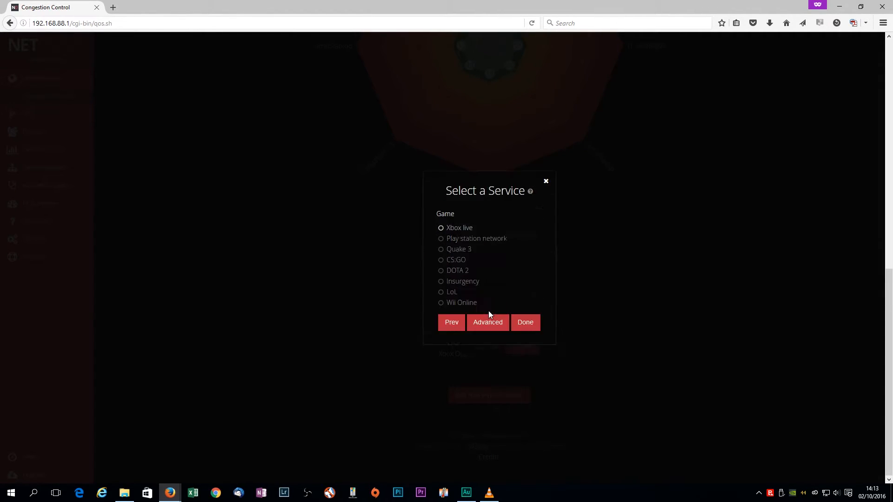
{"action": "left_click", "coordinate": [465, 238]}
{"action": "left_click", "coordinate": [525, 324]}
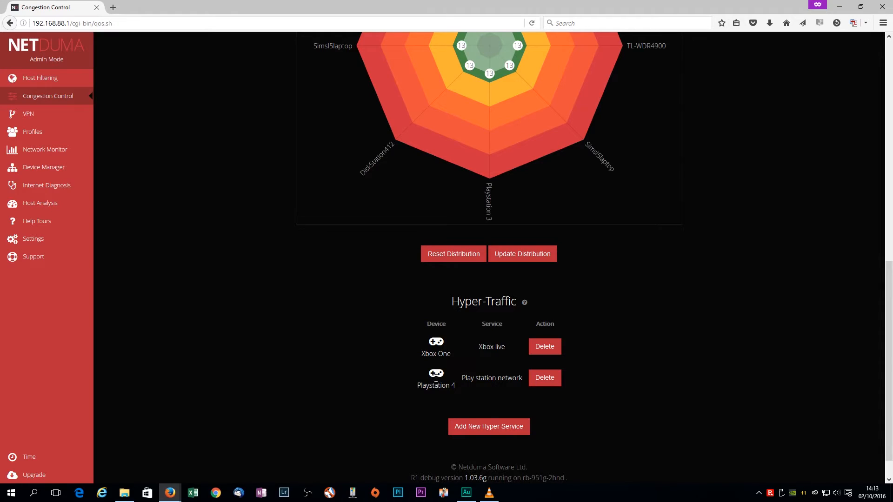
Step: Delete the Xbox One entry with the Xbox live service from Hyper-Traffic
{"action": "left_click", "coordinate": [553, 347]}
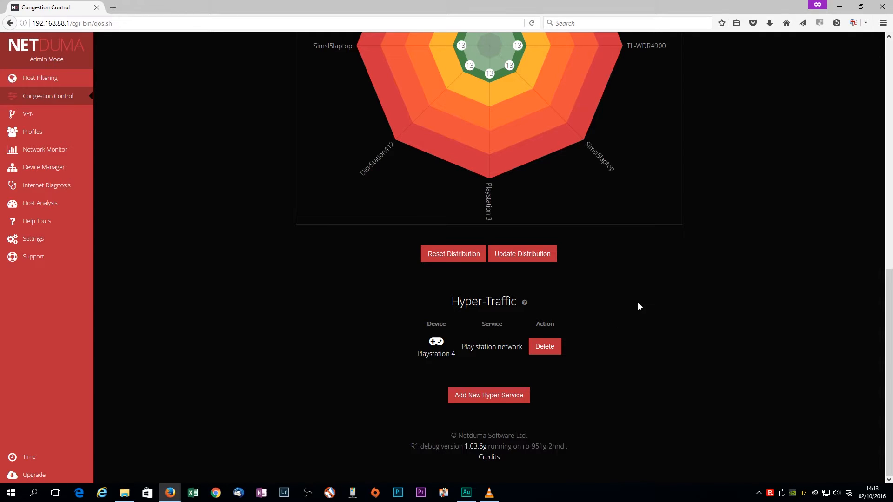
{"action": "scroll", "coordinate": [640, 308], "scroll_direction": "up", "scroll_amount": 7}
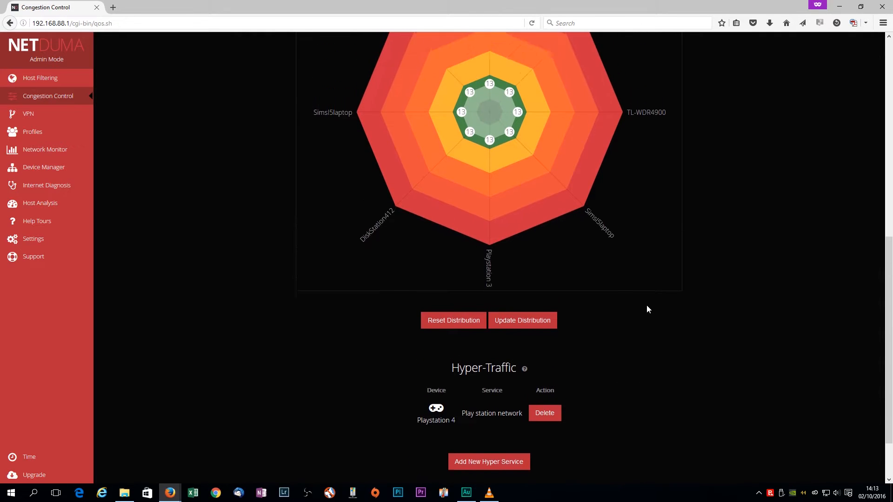
{"action": "scroll", "coordinate": [709, 188], "scroll_direction": "up", "scroll_amount": 3}
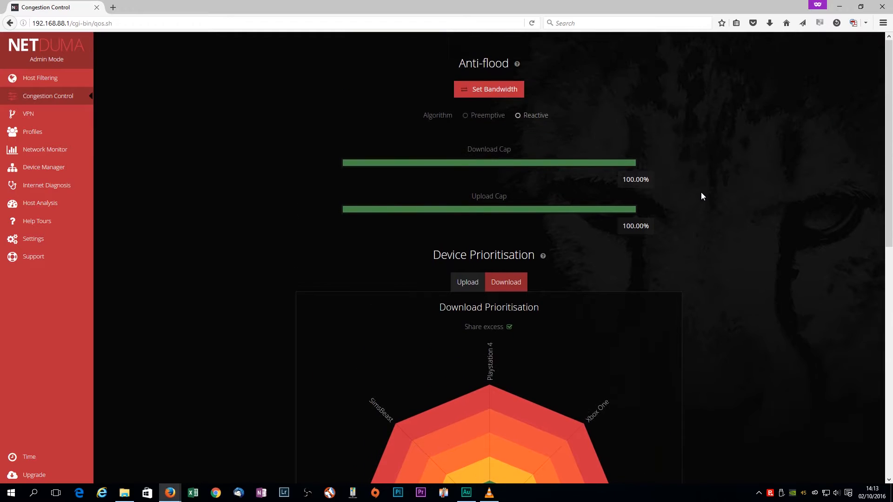
Step: Open Profiles and look through the load settings and the list of profiles available for loading
{"action": "left_click", "coordinate": [44, 131]}
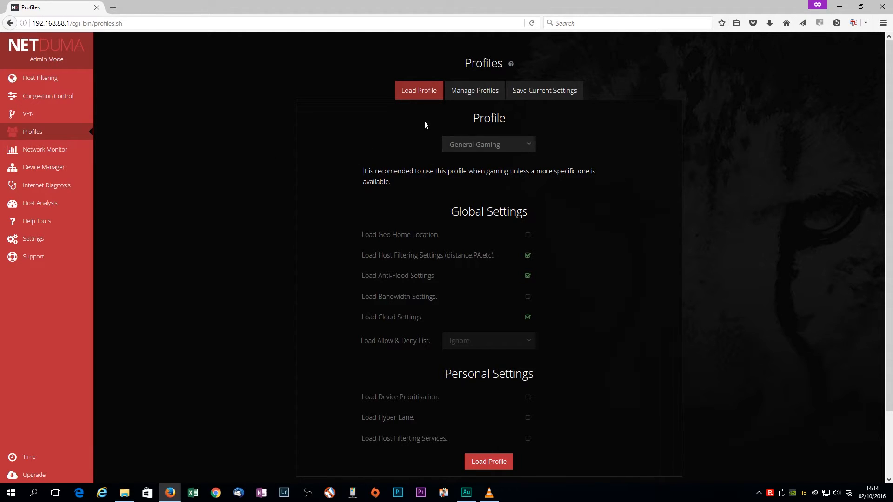
{"action": "scroll", "coordinate": [333, 131], "scroll_direction": "down", "scroll_amount": 2}
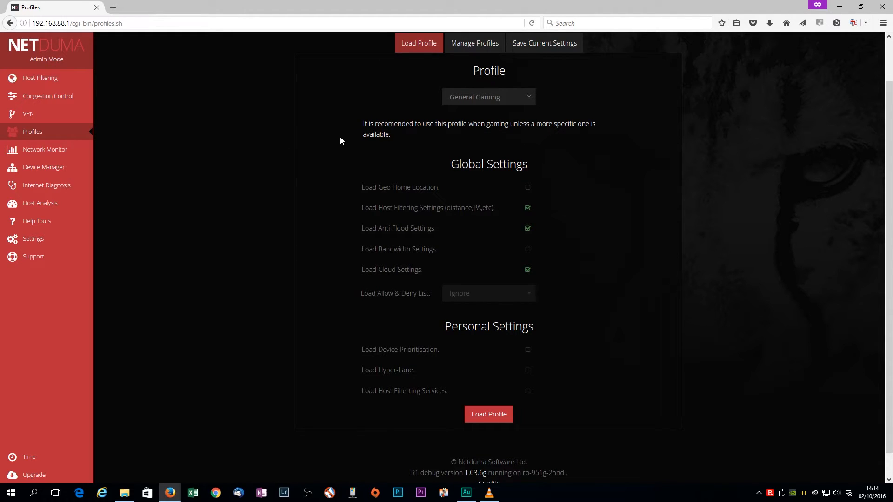
{"action": "scroll", "coordinate": [340, 136], "scroll_direction": "up", "scroll_amount": 2}
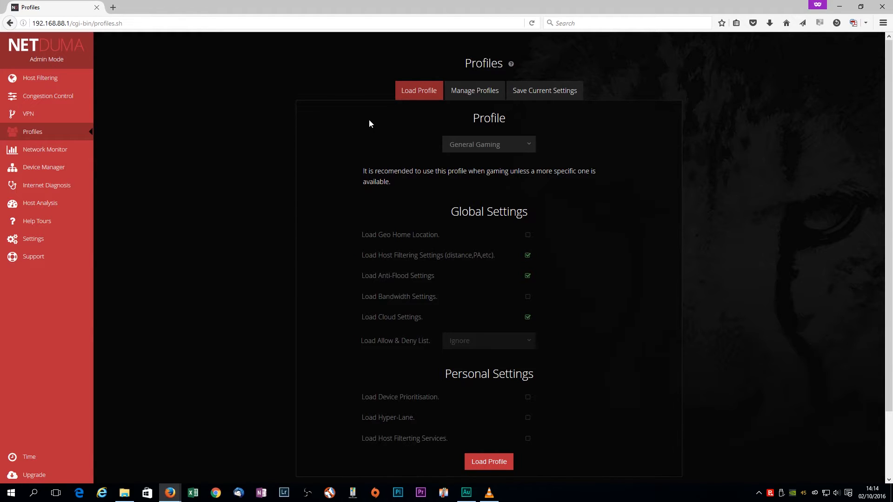
{"action": "scroll", "coordinate": [369, 119], "scroll_direction": "down", "scroll_amount": 2}
{"action": "left_click", "coordinate": [465, 98]}
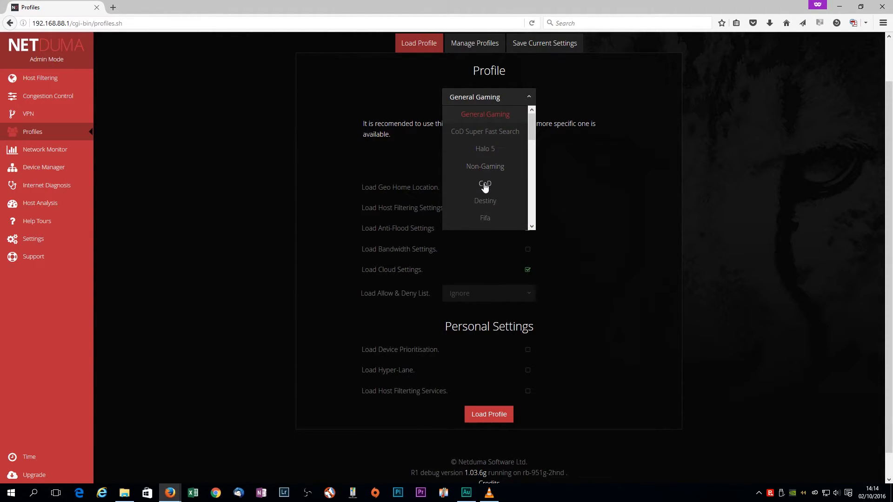
{"action": "left_click", "coordinate": [613, 198]}
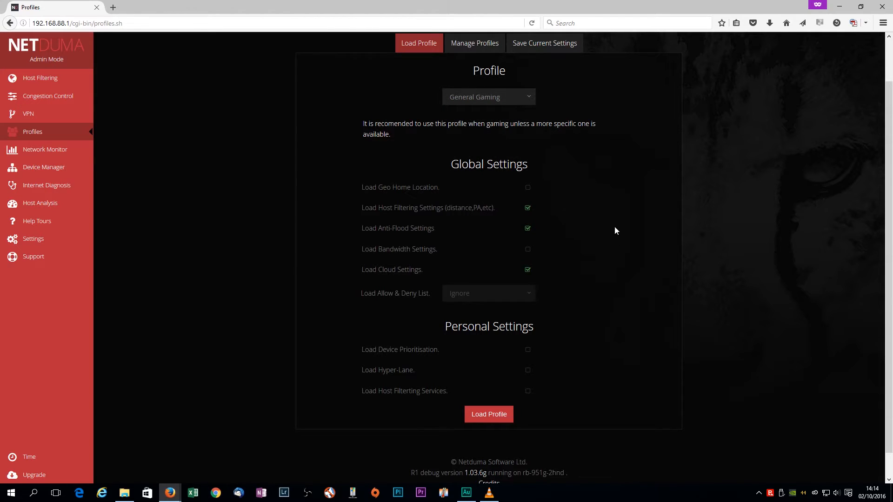
Step: View the details of the managed profiles General Gaming, CoD Super Fast Search, Halo 5, Non-Gaming, CoD and Destiny
{"action": "left_click", "coordinate": [475, 43]}
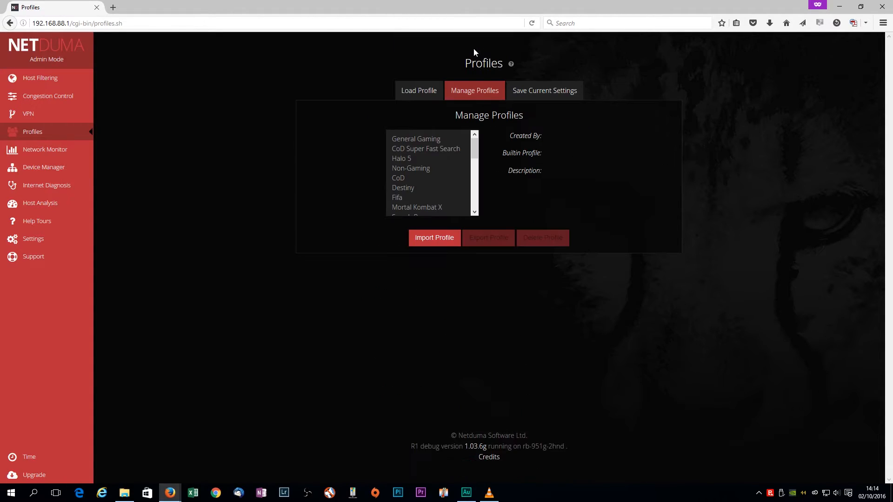
{"action": "left_click", "coordinate": [425, 138]}
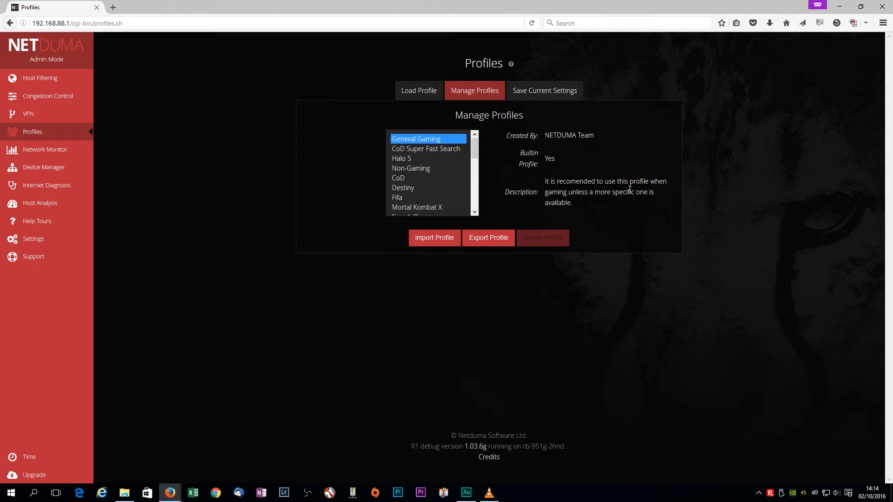
{"action": "left_click", "coordinate": [415, 149]}
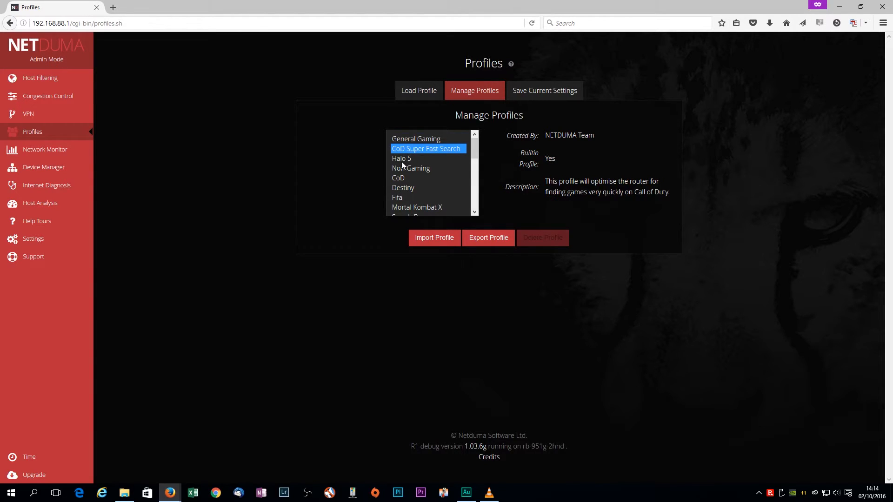
{"action": "left_click", "coordinate": [399, 160]}
{"action": "left_click", "coordinate": [401, 168]}
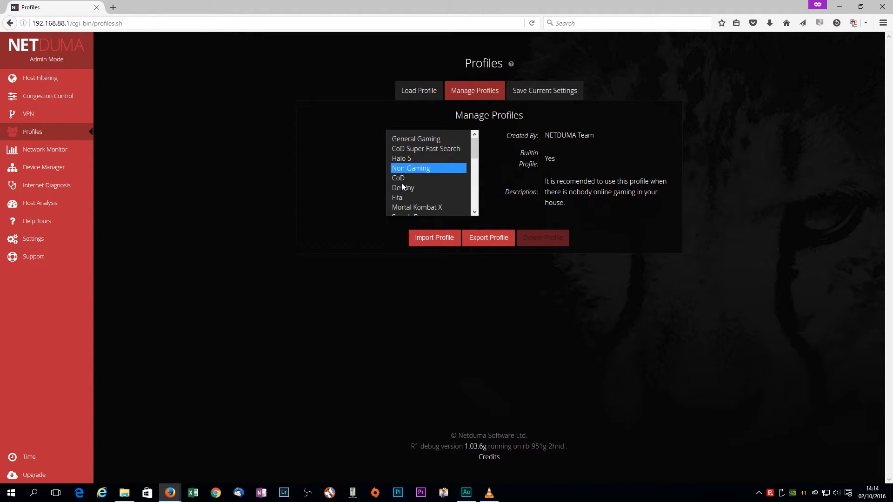
{"action": "left_click", "coordinate": [402, 178]}
{"action": "left_click", "coordinate": [403, 189]}
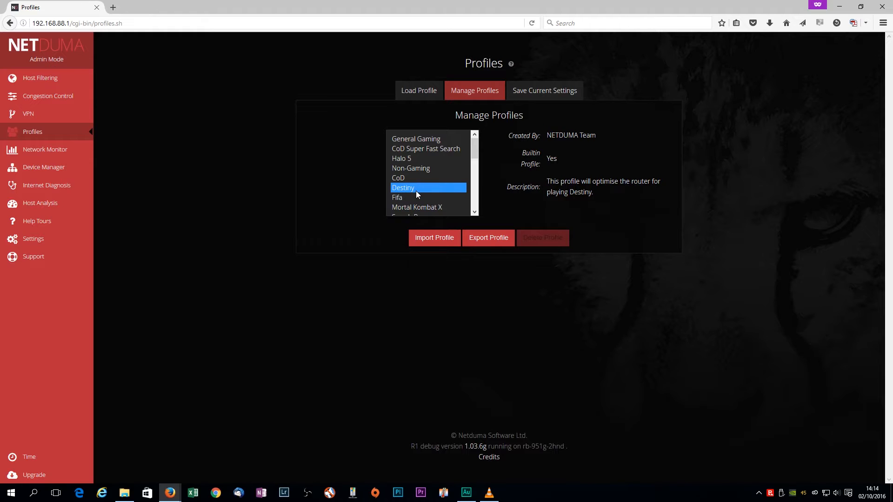
Step: View the details of the custom profiles Sims Geofilter and BufferBloat-30-47
{"action": "scroll", "coordinate": [417, 188], "scroll_direction": "down", "scroll_amount": 1}
{"action": "scroll", "coordinate": [430, 173], "scroll_direction": "down", "scroll_amount": 1}
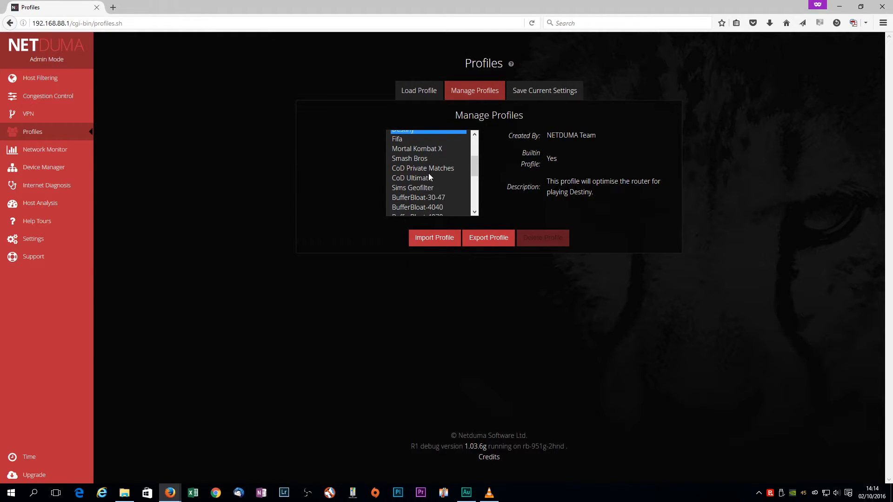
{"action": "left_click", "coordinate": [409, 188]}
{"action": "scroll", "coordinate": [462, 196], "scroll_direction": "up", "scroll_amount": 1}
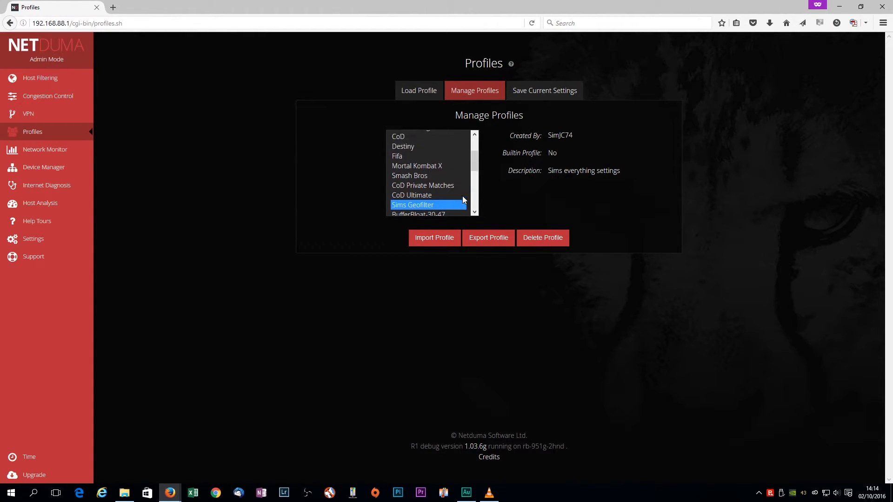
{"action": "scroll", "coordinate": [422, 181], "scroll_direction": "down", "scroll_amount": 1}
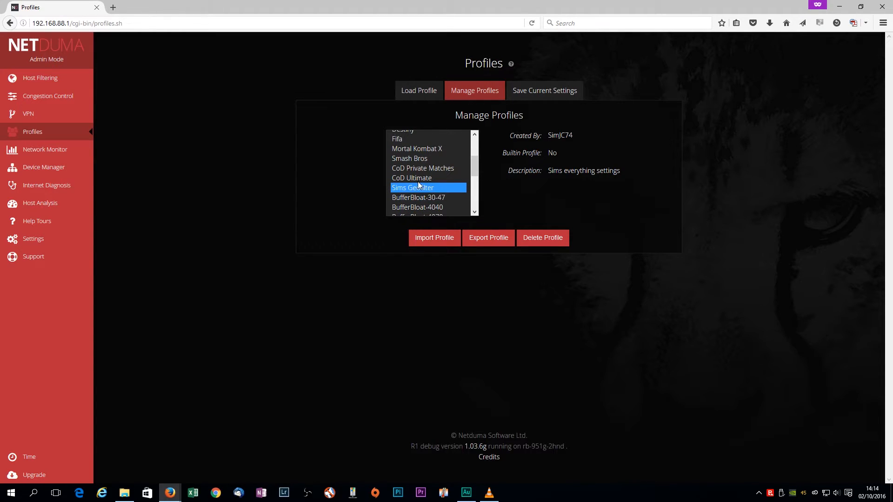
{"action": "left_click", "coordinate": [431, 197]}
{"action": "scroll", "coordinate": [440, 176], "scroll_direction": "up", "scroll_amount": 2}
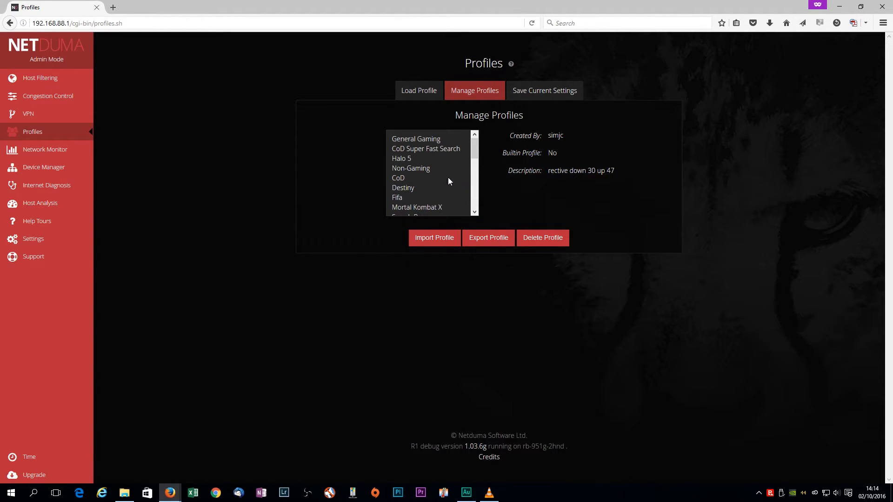
Step: Go back to loading a profile and review the global and personal settings offered for General Gaming
{"action": "left_click", "coordinate": [421, 95]}
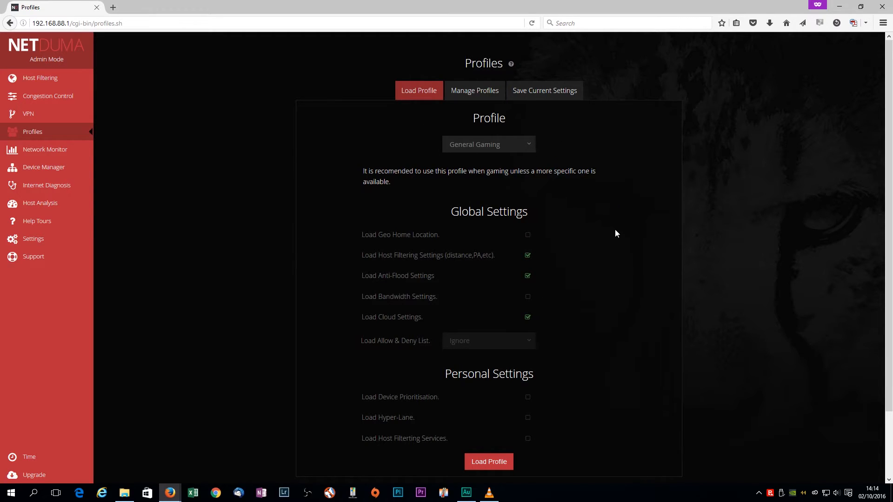
{"action": "scroll", "coordinate": [582, 240], "scroll_direction": "down", "scroll_amount": 1}
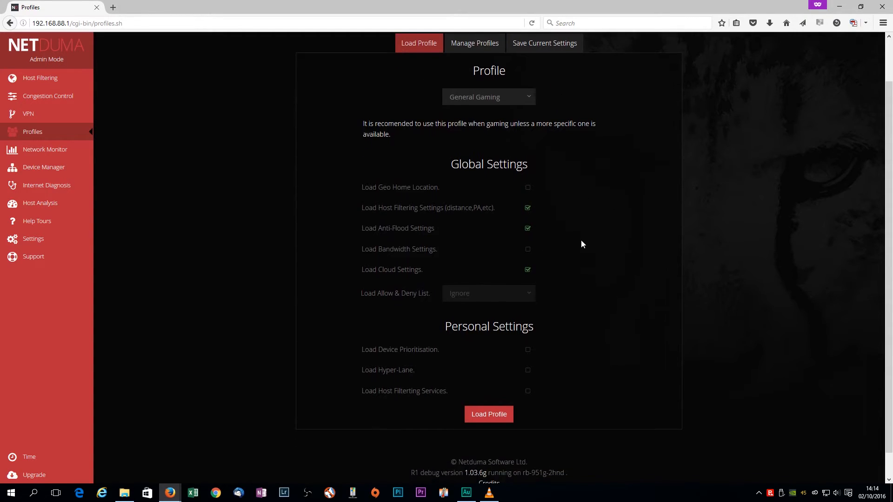
{"action": "scroll", "coordinate": [593, 222], "scroll_direction": "up", "scroll_amount": 1}
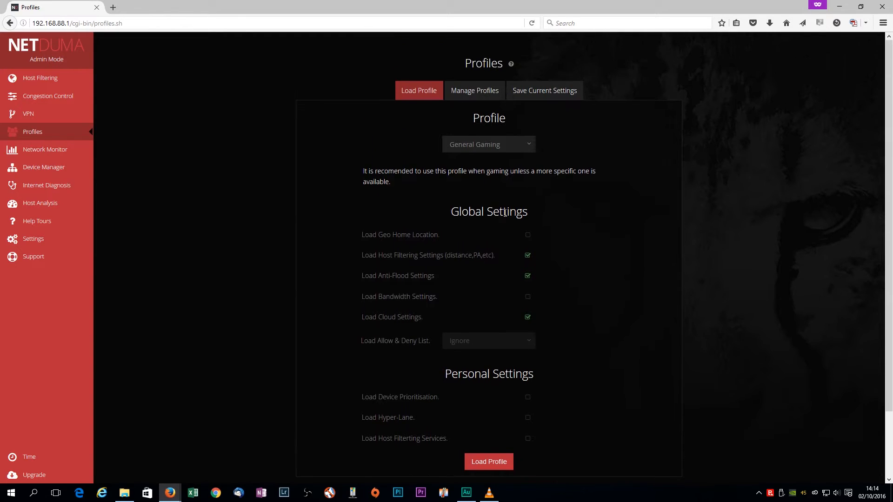
Step: Open Host Filtering and inspect the host descriptors of both hosts in the Deny area of Deny & Allow
{"action": "left_click", "coordinate": [41, 79]}
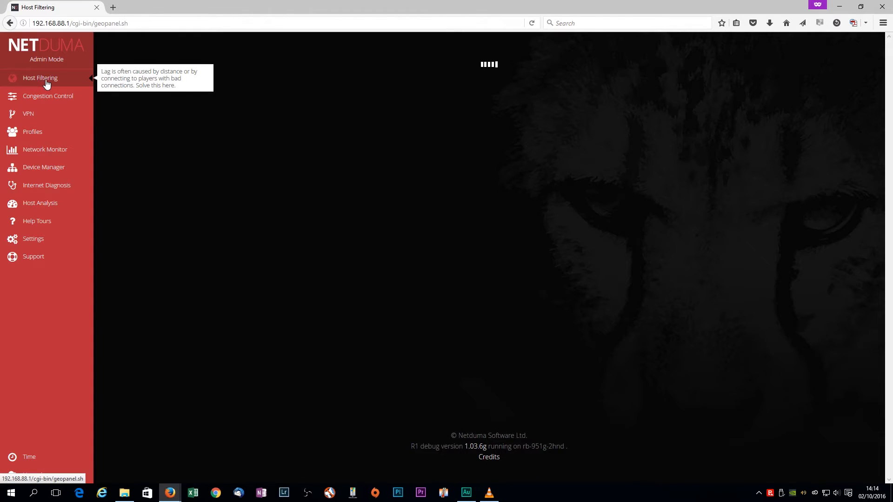
{"action": "scroll", "coordinate": [236, 179], "scroll_direction": "down", "scroll_amount": 9}
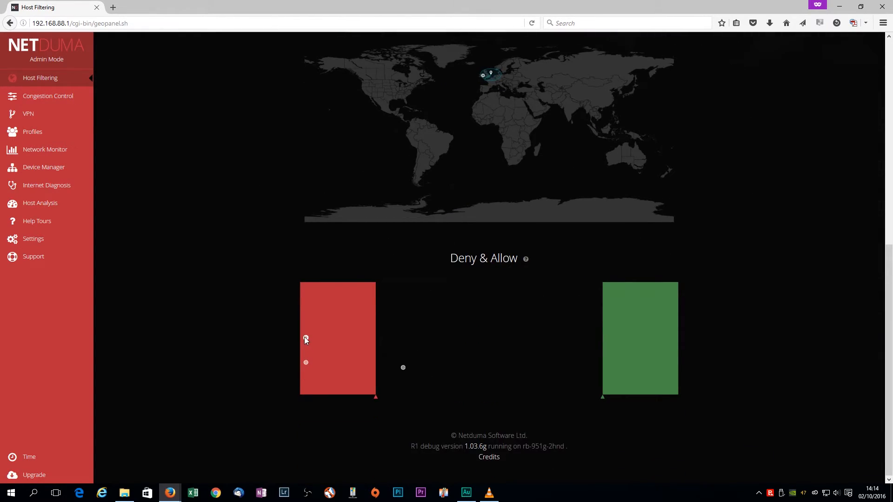
{"action": "left_click", "coordinate": [306, 339]}
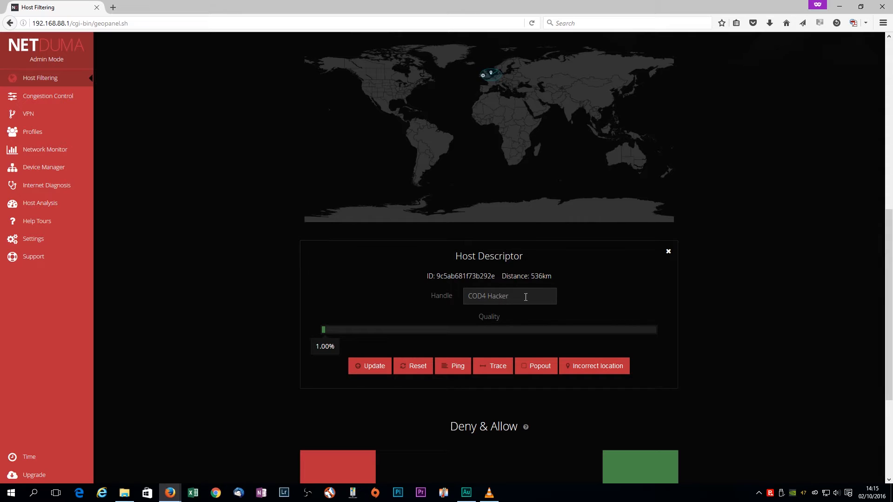
{"action": "scroll", "coordinate": [236, 280], "scroll_direction": "down", "scroll_amount": 1}
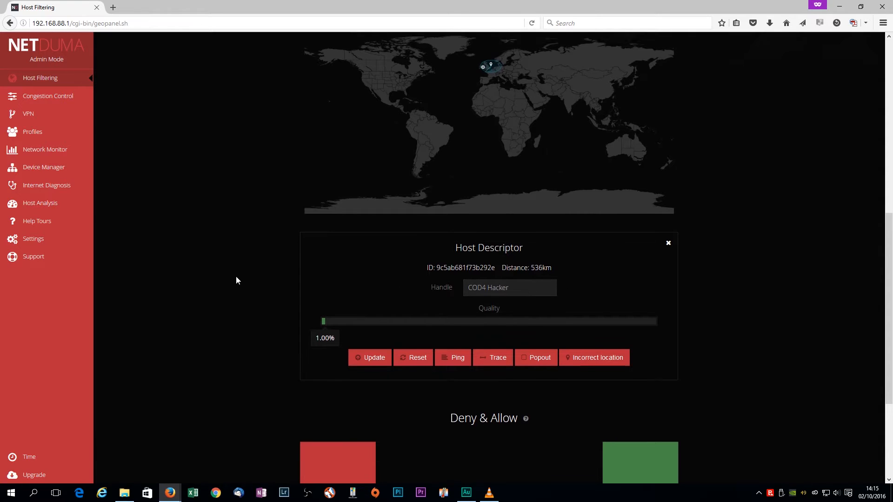
{"action": "scroll", "coordinate": [235, 280], "scroll_direction": "down", "scroll_amount": 5}
{"action": "left_click", "coordinate": [305, 362]}
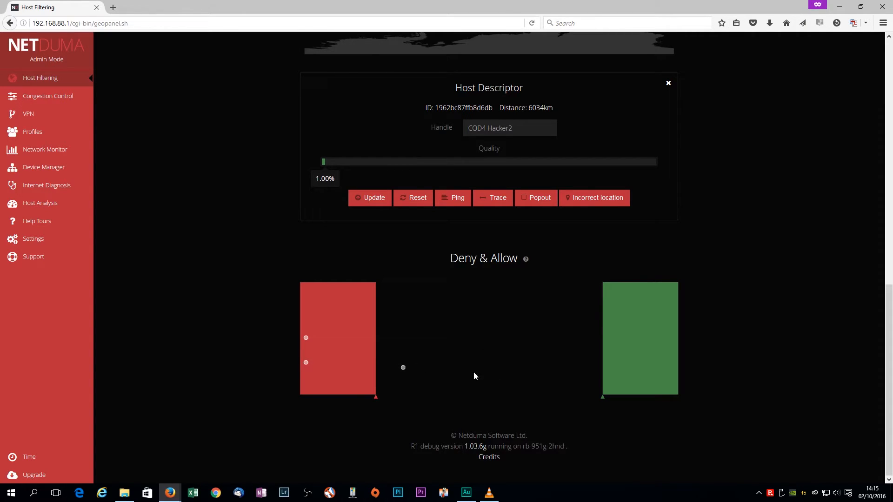
{"action": "scroll", "coordinate": [234, 200], "scroll_direction": "up", "scroll_amount": 7}
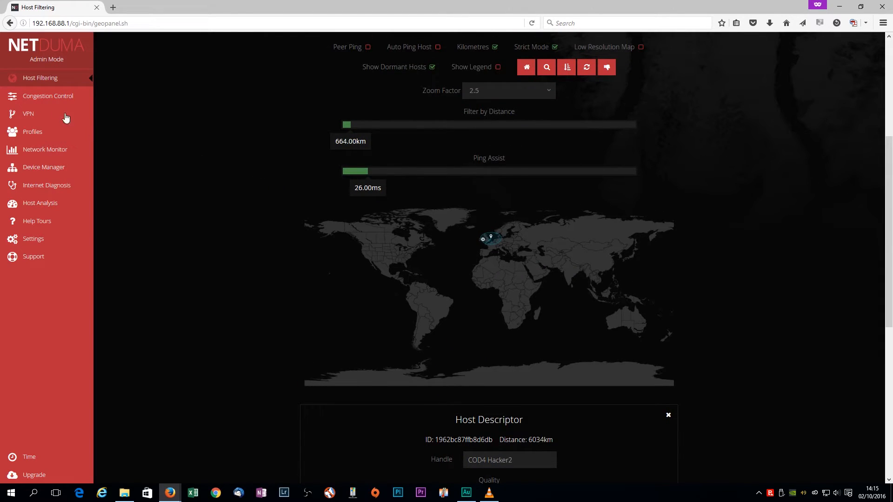
Step: Open Profiles and start saving the current settings as a profile named "allow and deny"
{"action": "left_click", "coordinate": [49, 135]}
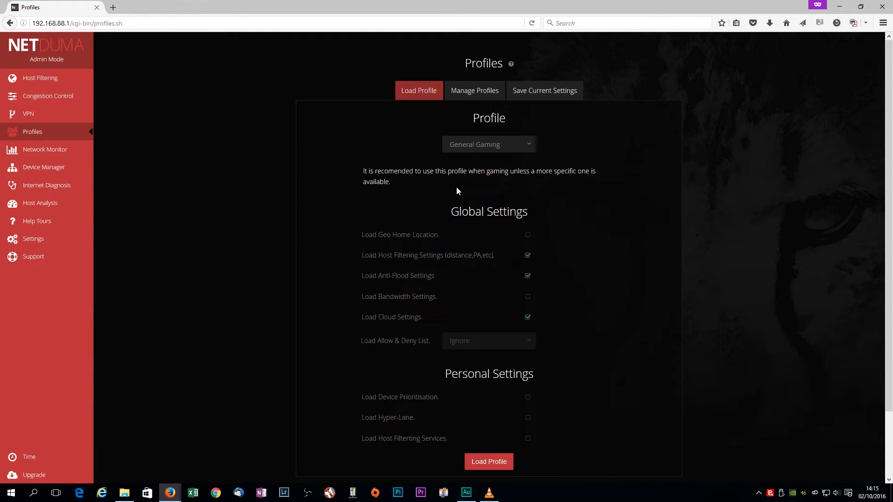
{"action": "scroll", "coordinate": [664, 265], "scroll_direction": "down", "scroll_amount": 3}
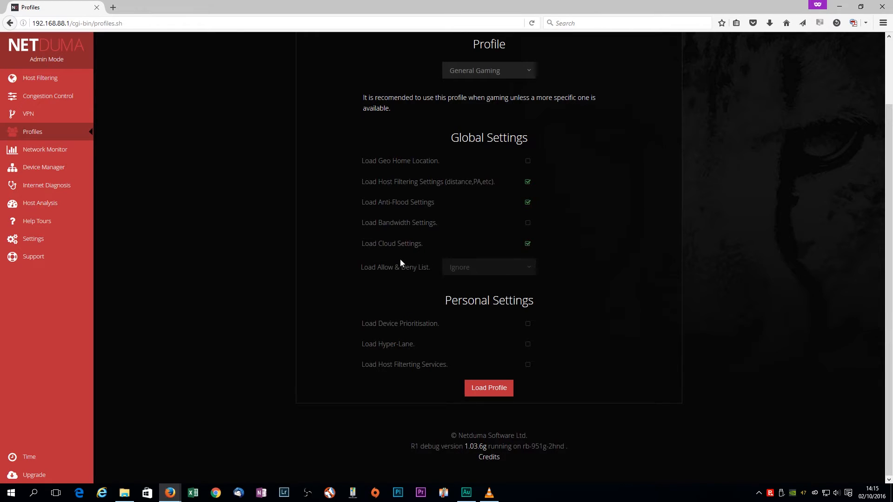
{"action": "scroll", "coordinate": [626, 263], "scroll_direction": "up", "scroll_amount": 3}
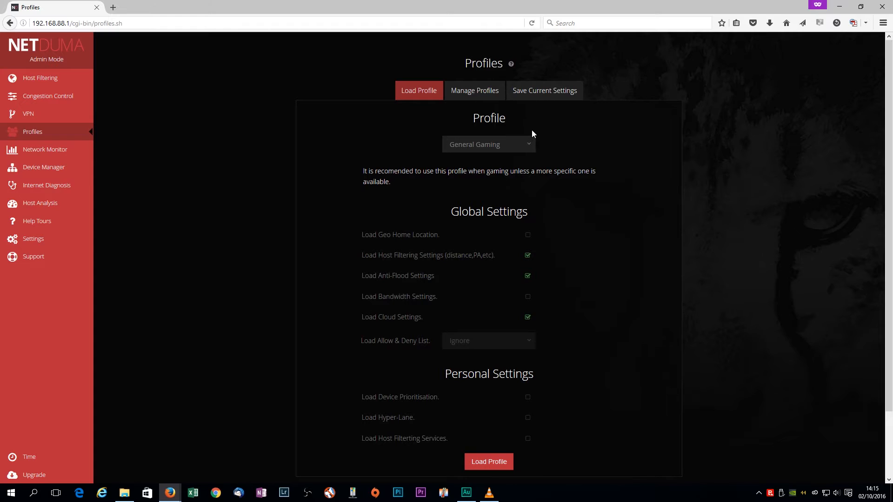
{"action": "left_click", "coordinate": [535, 93]}
{"action": "left_click", "coordinate": [591, 147]}
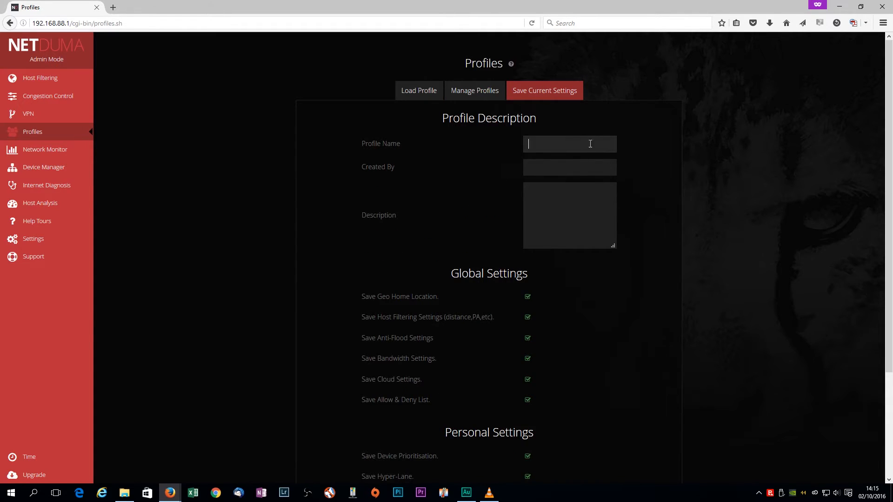
{"action": "type", "text": "allow and deny"}
{"action": "key", "text": "BackSpace"}
{"action": "key", "text": "BackSpace"}
{"action": "type", "text": "eny"}
Step: Fill in the profile creator's username and enter "hacker list" as the description
{"action": "key", "text": "Tab"}
{"action": "type", "text": "simjc774"}
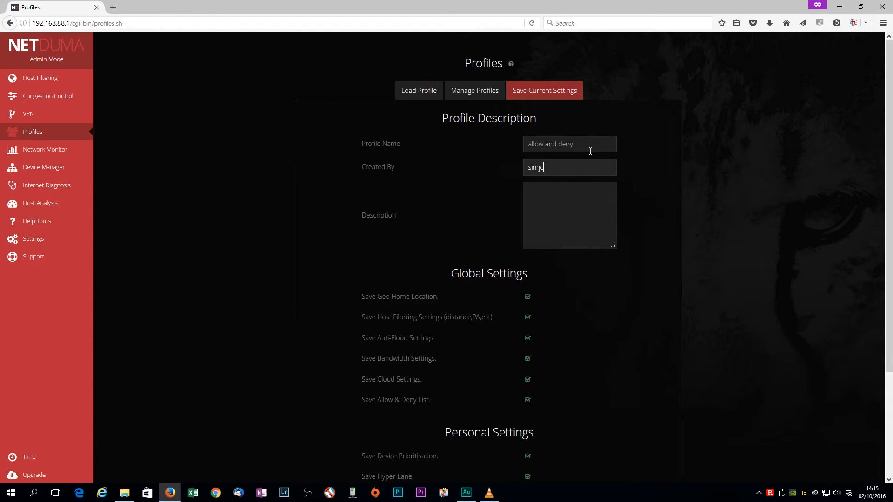
{"action": "key", "text": "BackSpace"}
{"action": "key", "text": "BackSpace"}
{"action": "type", "text": "4"}
{"action": "key", "text": "Tab"}
{"action": "type", "text": "hacker list"}
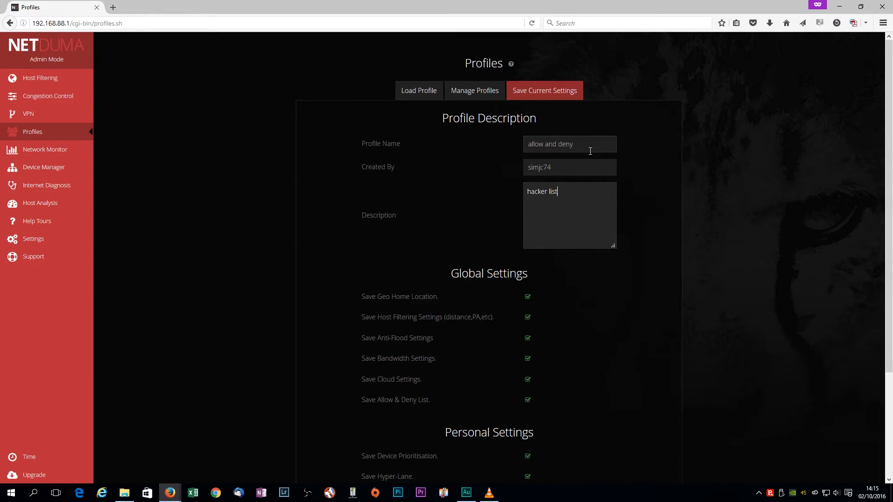
Step: Keep only the Allow & Deny List among the global settings, exclude Device Prioritisation and Hyper-Lane, and save the profile
{"action": "left_click", "coordinate": [527, 299]}
{"action": "left_click_drag", "start_coordinate": [387, 297], "coordinate": [432, 295]}
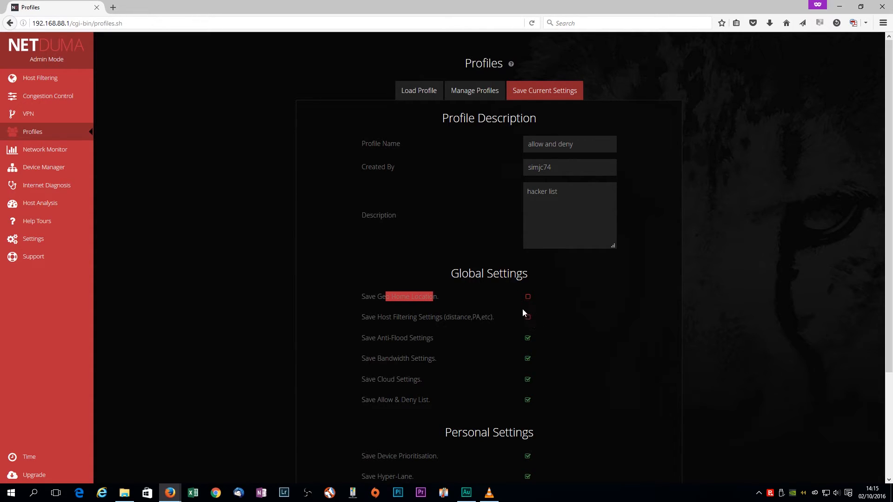
{"action": "left_click_drag", "start_coordinate": [408, 301], "coordinate": [501, 321]}
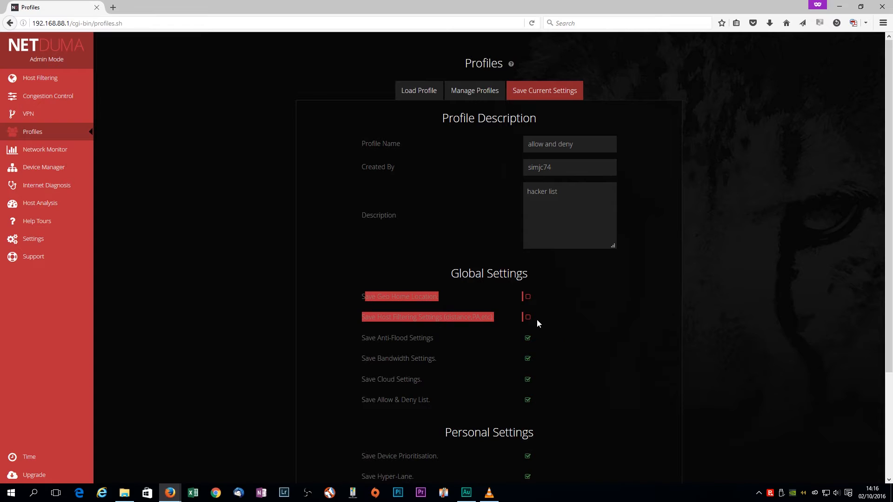
{"action": "left_click_drag", "start_coordinate": [366, 295], "coordinate": [553, 322]}
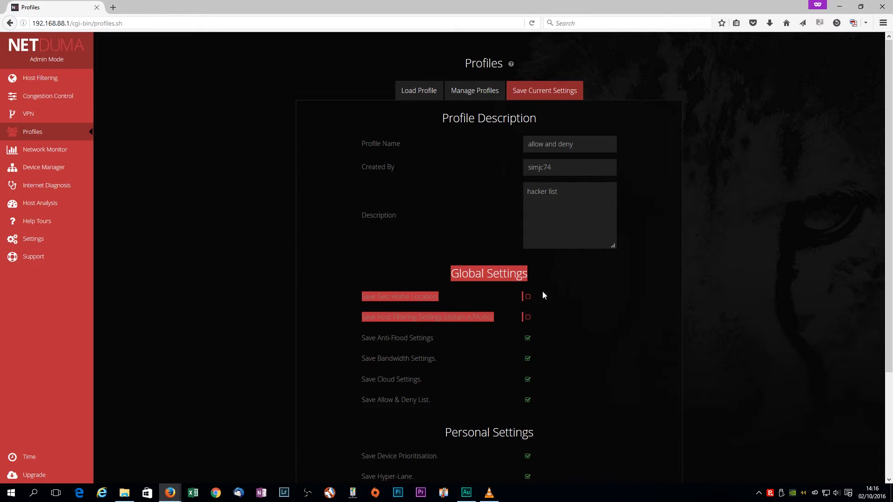
{"action": "scroll", "coordinate": [516, 354], "scroll_direction": "down", "scroll_amount": 2}
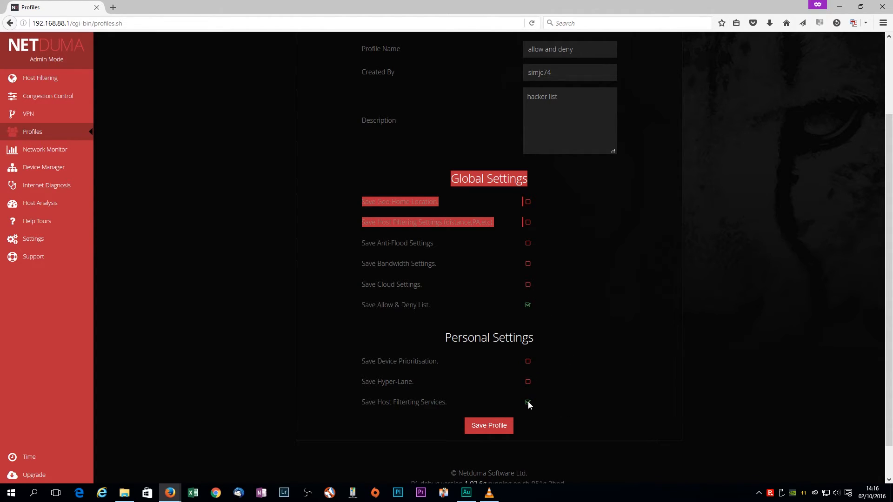
{"action": "left_click", "coordinate": [490, 426]}
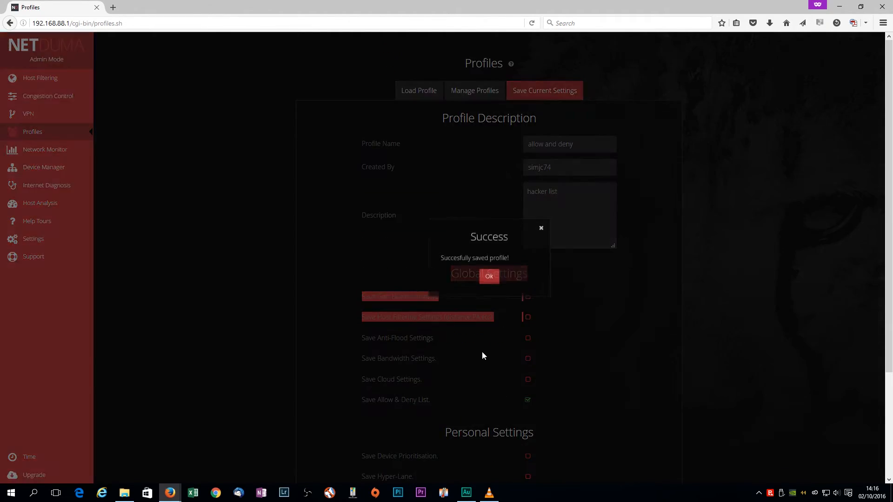
{"action": "left_click", "coordinate": [491, 278]}
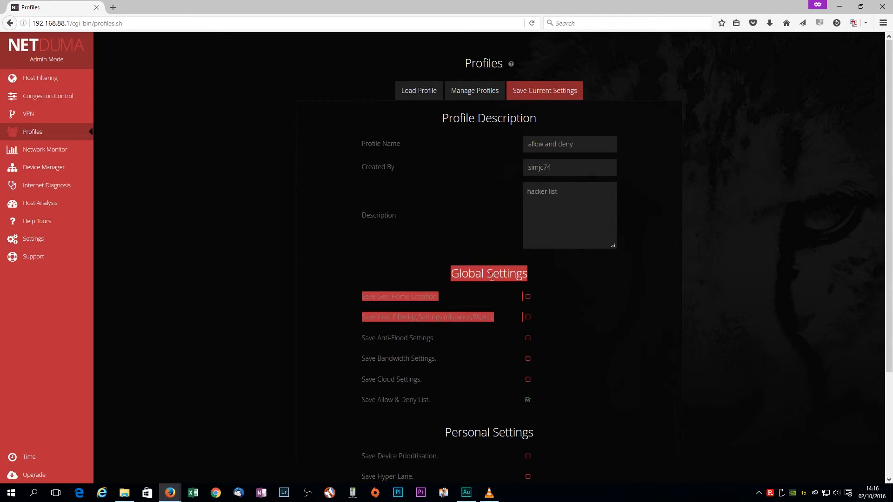
{"action": "left_click", "coordinate": [355, 236]}
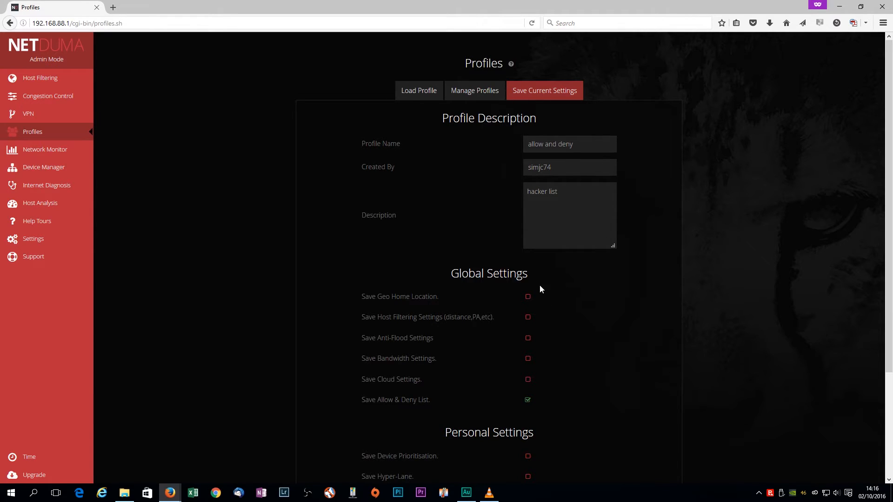
Step: Go back to loading a profile and examine the Load Host Filtering Services option under Personal Settings
{"action": "left_click", "coordinate": [464, 89]}
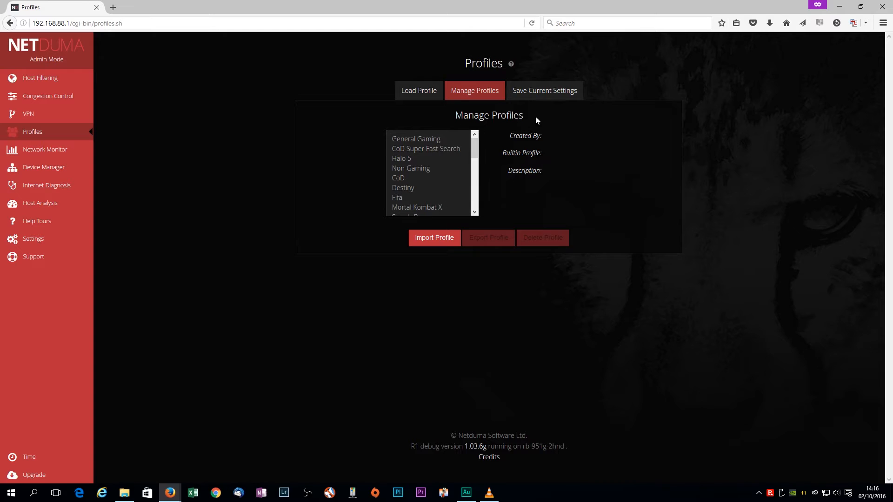
{"action": "left_click", "coordinate": [422, 91]}
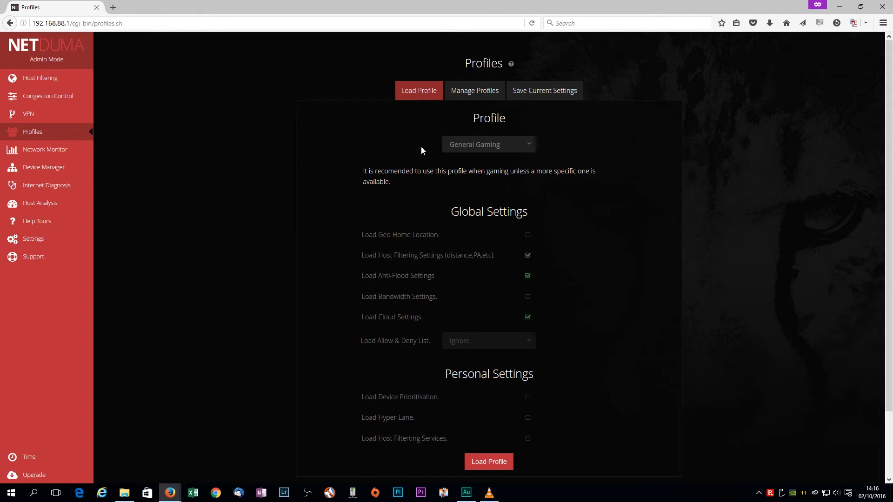
{"action": "scroll", "coordinate": [400, 155], "scroll_direction": "down", "scroll_amount": 3}
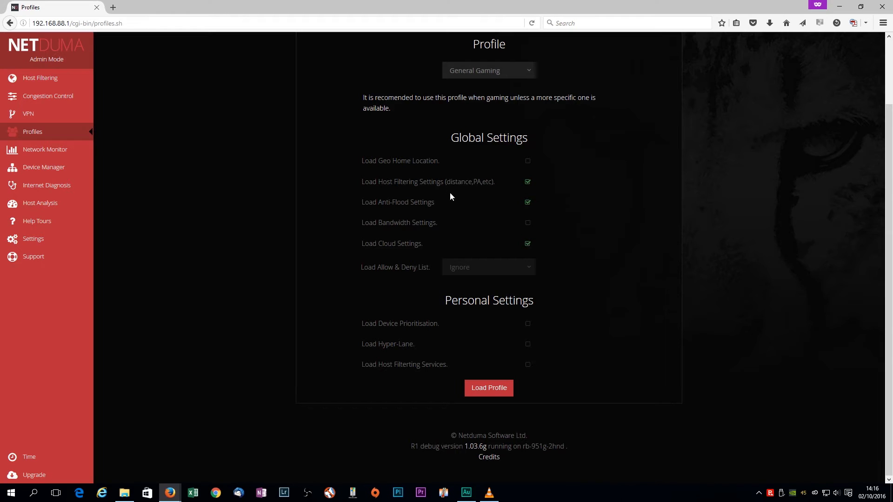
{"action": "left_click_drag", "start_coordinate": [358, 366], "coordinate": [520, 369]}
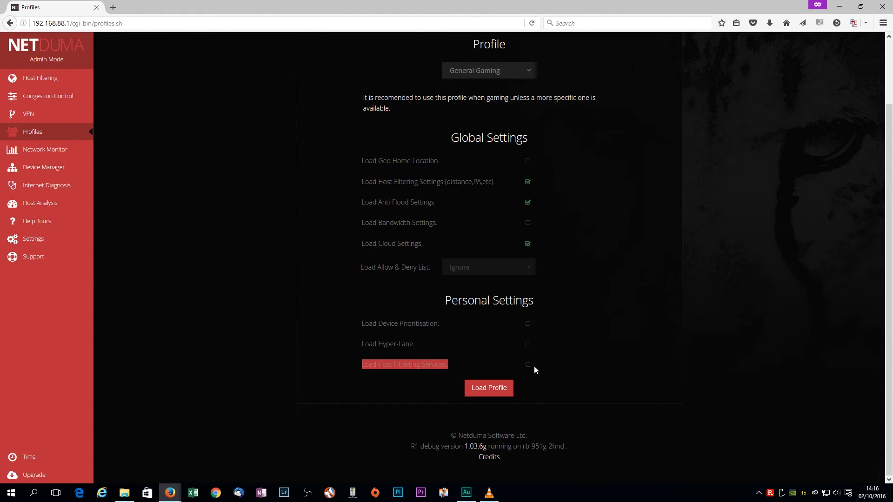
Step: Review the devices and services in Host Filtering, and view the list of devices that can be added without adding one
{"action": "left_click", "coordinate": [56, 82]}
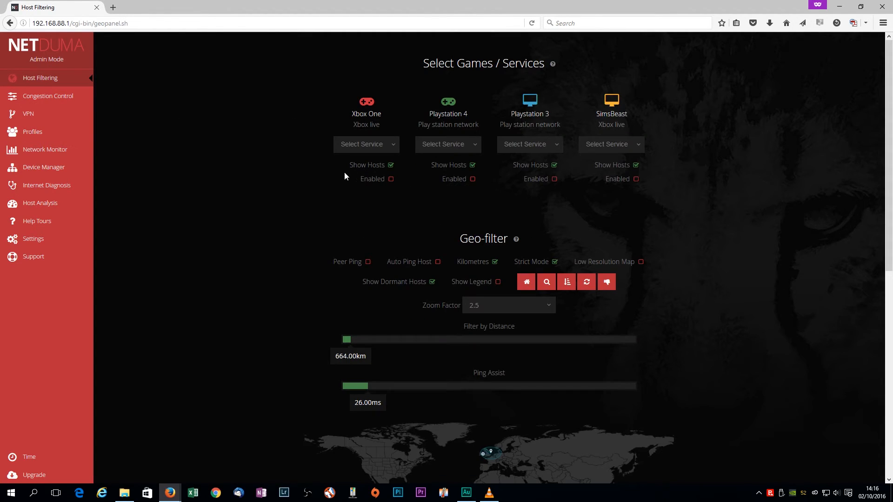
{"action": "left_click_drag", "start_coordinate": [327, 90], "coordinate": [696, 203]}
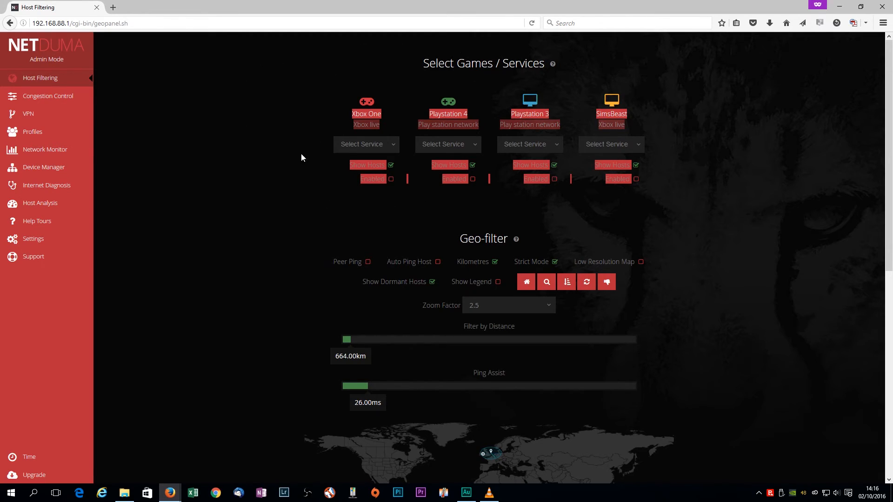
{"action": "left_click", "coordinate": [401, 147]}
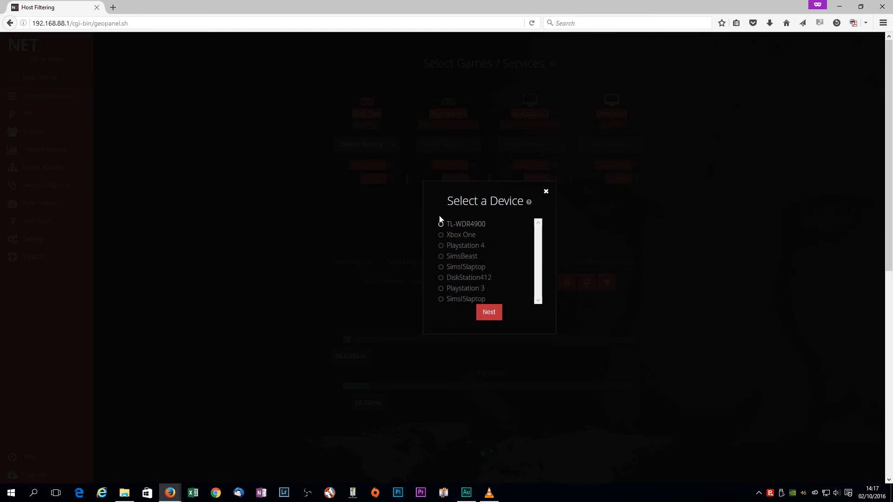
{"action": "left_click", "coordinate": [547, 193]}
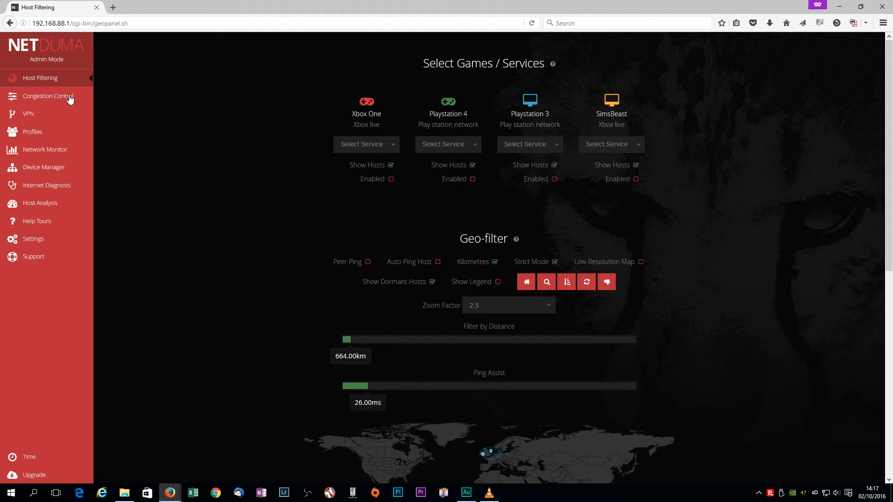
Step: Return to Profiles, choose All Settings as the profile to load, and view the options for its Allow & Deny List
{"action": "left_click", "coordinate": [32, 133]}
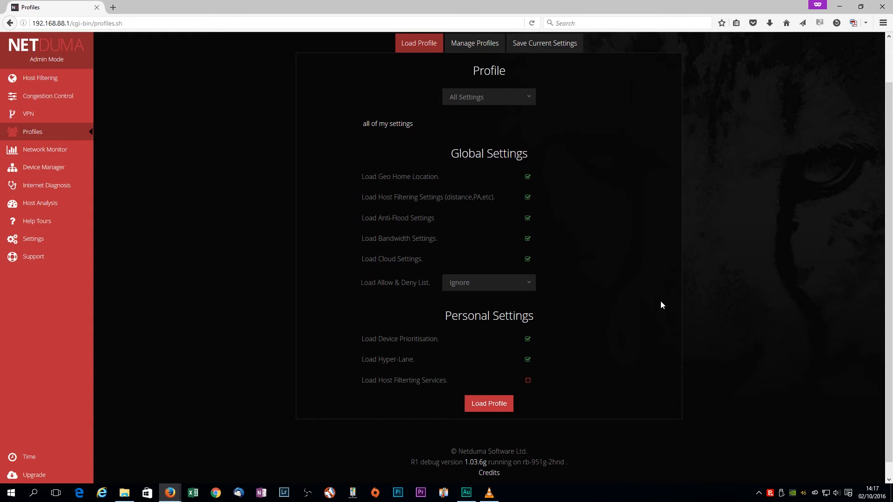
{"action": "left_click", "coordinate": [523, 285]}
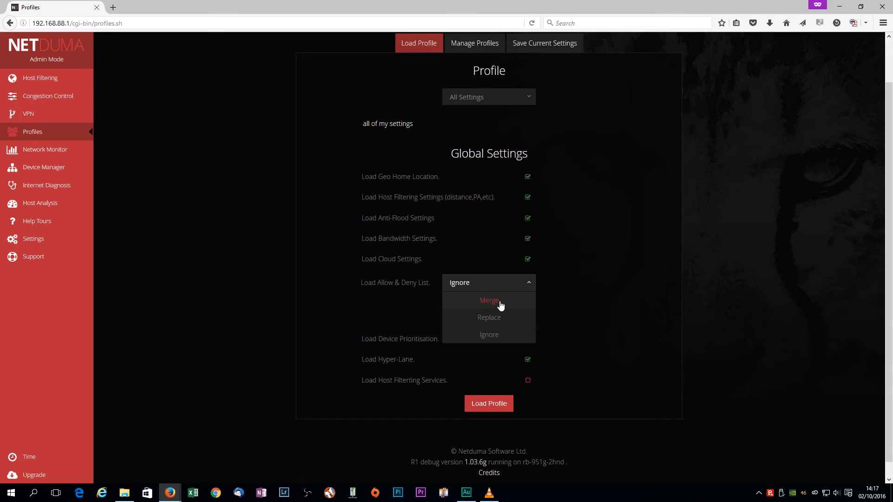
{"action": "left_click", "coordinate": [590, 301]}
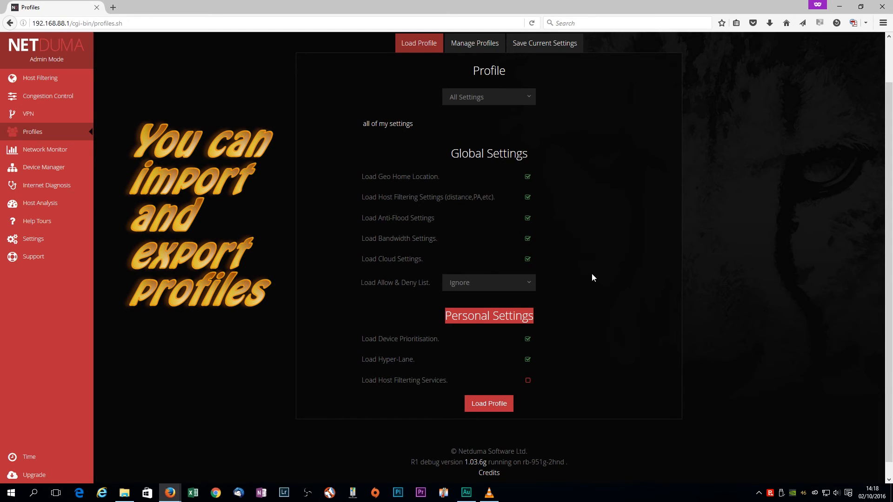
Step: Set the Allow & Deny List to Merge, exclude all other global and personal settings, and load the All Settings profile
{"action": "left_click", "coordinate": [528, 285]}
{"action": "left_click", "coordinate": [486, 305]}
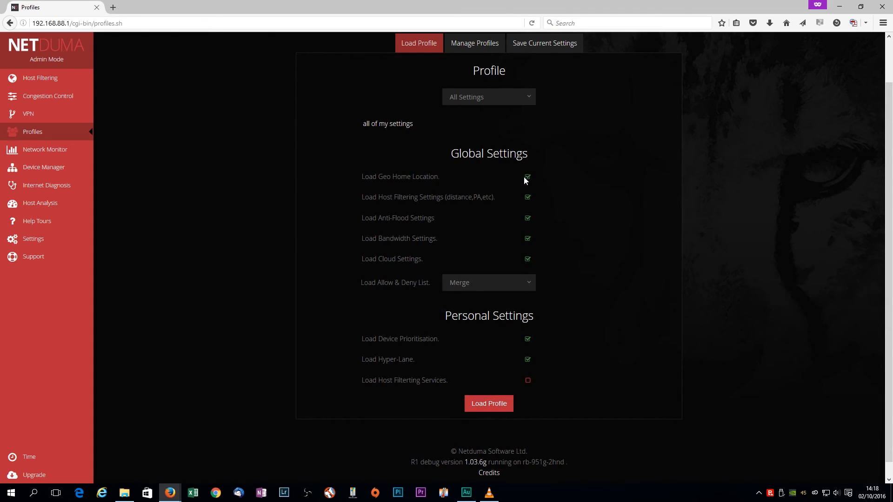
{"action": "left_click", "coordinate": [527, 239]}
{"action": "left_click", "coordinate": [528, 260]}
{"action": "left_click", "coordinate": [475, 403]}
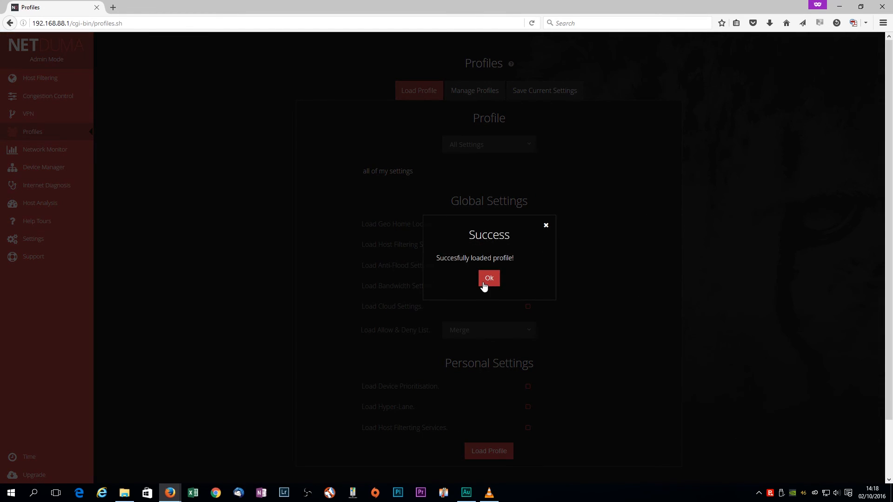
{"action": "left_click", "coordinate": [489, 282]}
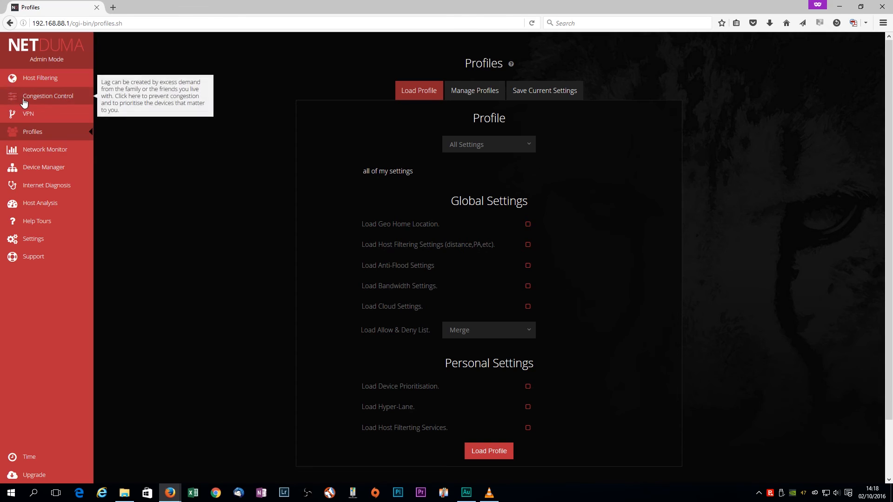
Step: Open Host Filtering and inspect the host descriptors of MW2 Hacker 3 and MW2 Hacker 2 in the Deny area
{"action": "left_click", "coordinate": [44, 79]}
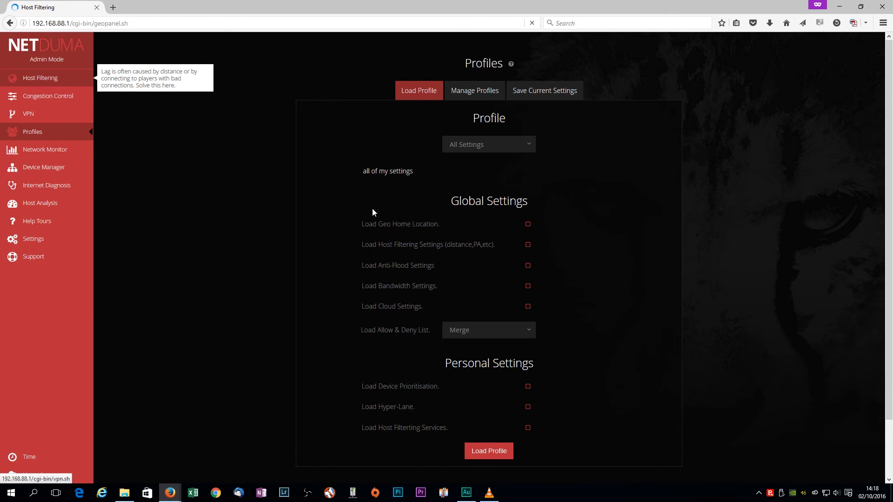
{"action": "scroll", "coordinate": [313, 201], "scroll_direction": "down", "scroll_amount": 8}
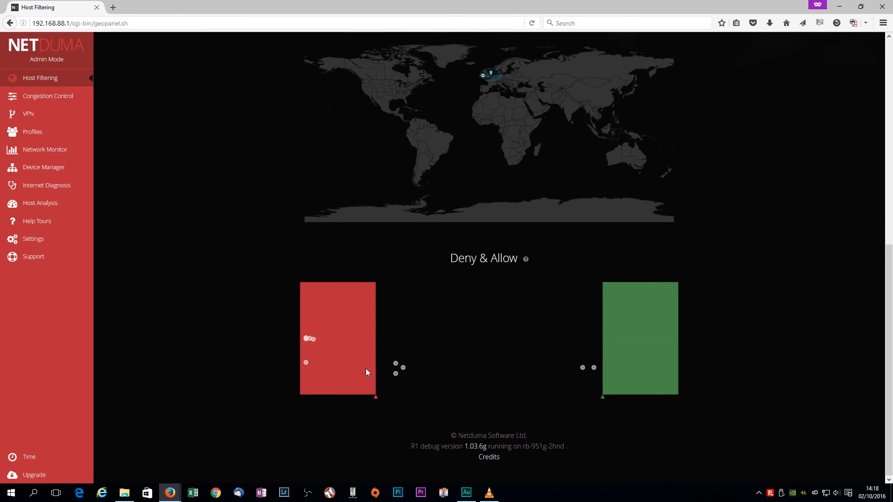
{"action": "left_click", "coordinate": [314, 340]}
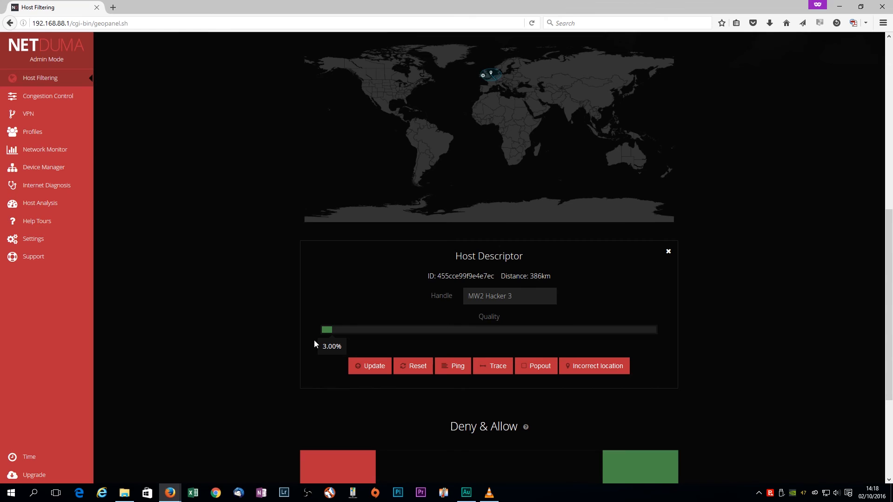
{"action": "scroll", "coordinate": [236, 321], "scroll_direction": "down", "scroll_amount": 4}
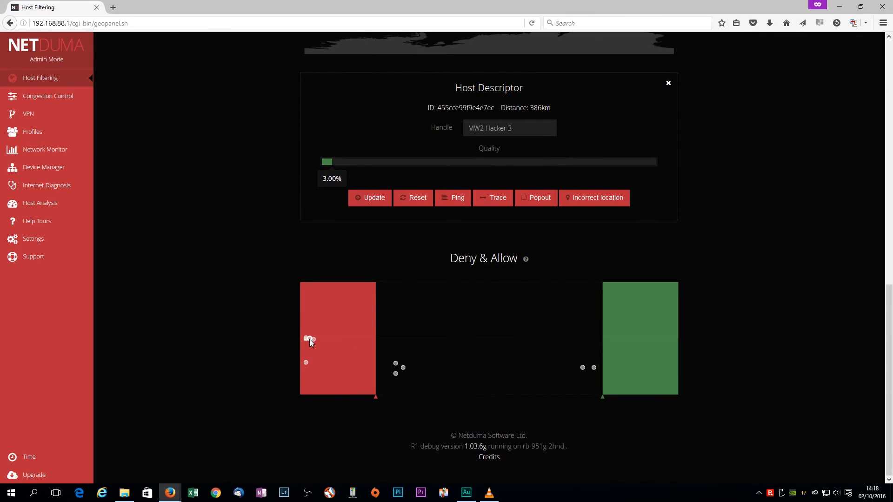
{"action": "left_click", "coordinate": [305, 340]}
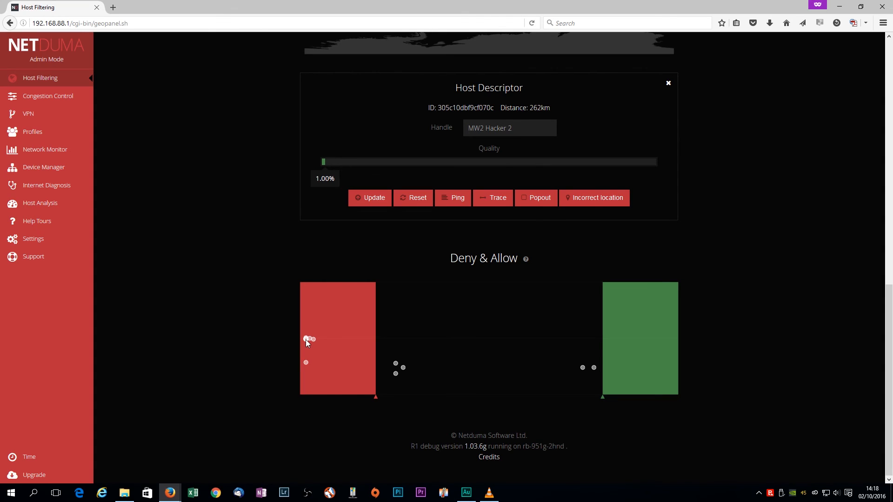
Step: Examine the handle and quality rating of MW2 Hacker 2 and go back to the Geo-filter map
{"action": "left_click", "coordinate": [513, 129]}
{"action": "left_click", "coordinate": [323, 331]}
{"action": "left_click", "coordinate": [523, 131]}
{"action": "scroll", "coordinate": [180, 167], "scroll_direction": "up", "scroll_amount": 2}
{"action": "scroll", "coordinate": [180, 166], "scroll_direction": "up", "scroll_amount": 10}
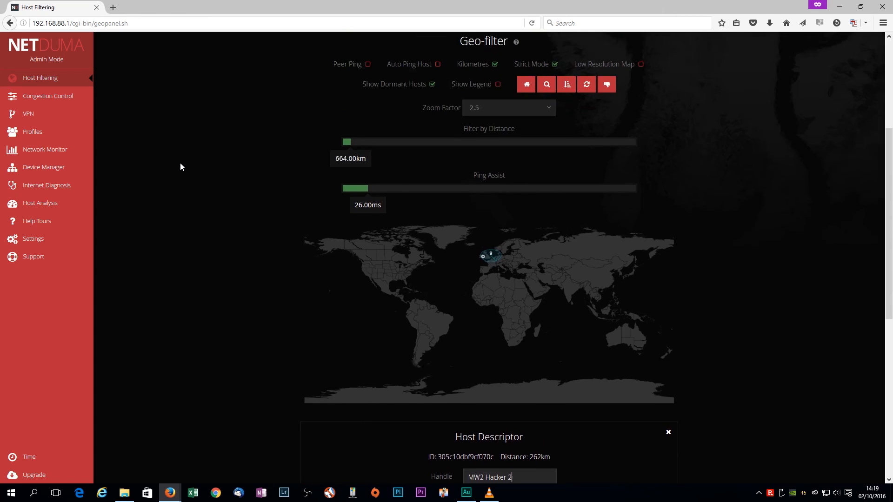